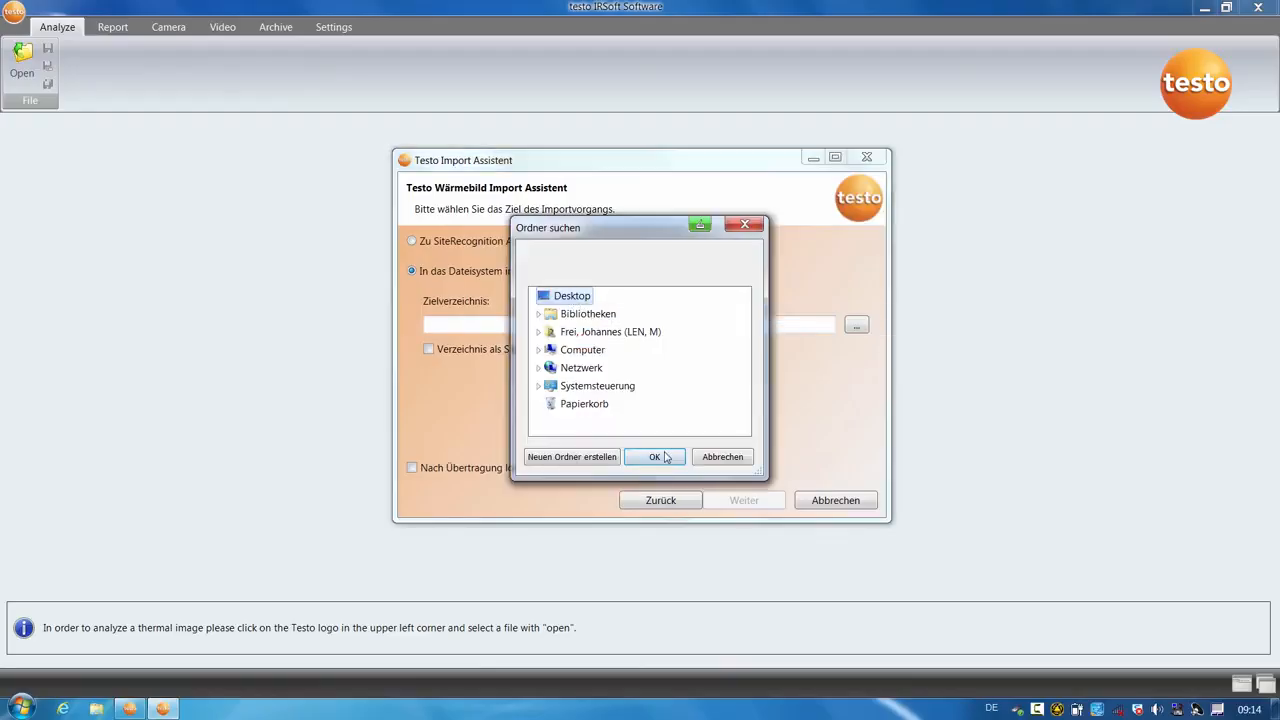
- Choose the Desktop as the target folder, import the camera's thermal images there and close the import assistant
left_click(662, 457)
left_click(745, 500)
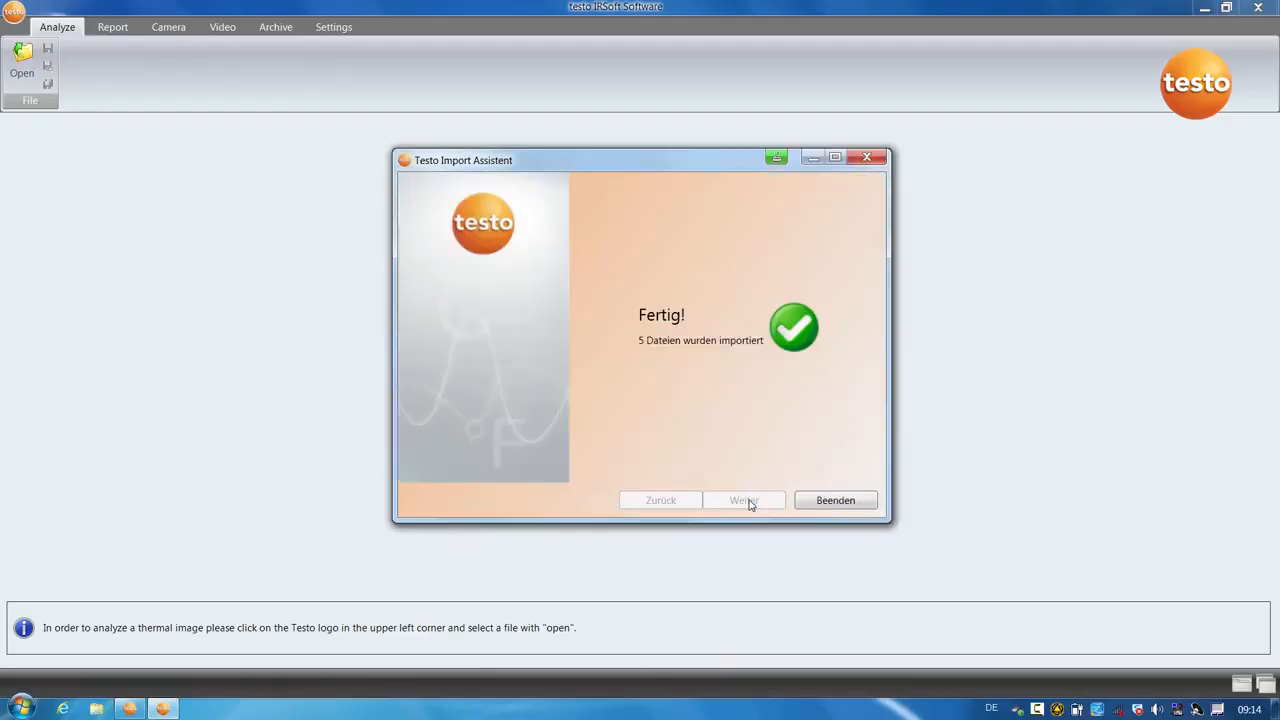
left_click(836, 502)
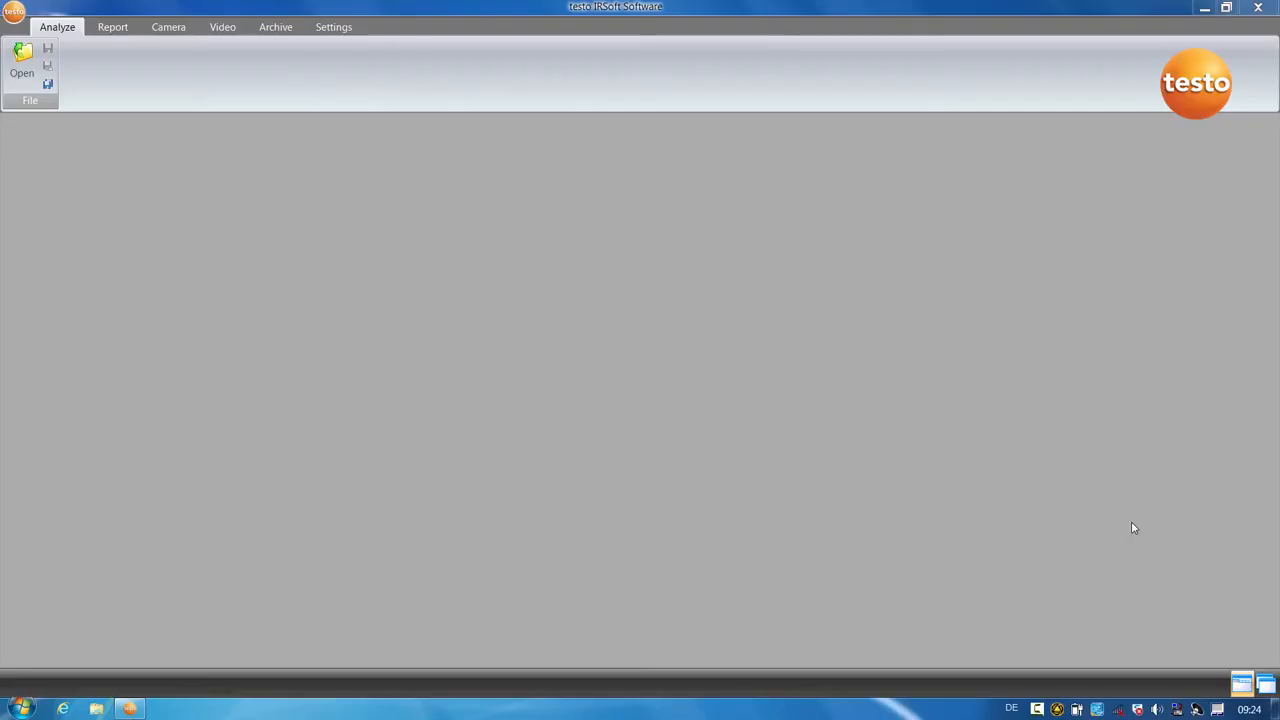
- Open the thermal images Heating, Housefacade, Underfloorheating, Wall and Window together from the 14_08_2014 09_15 folder
left_click(20, 68)
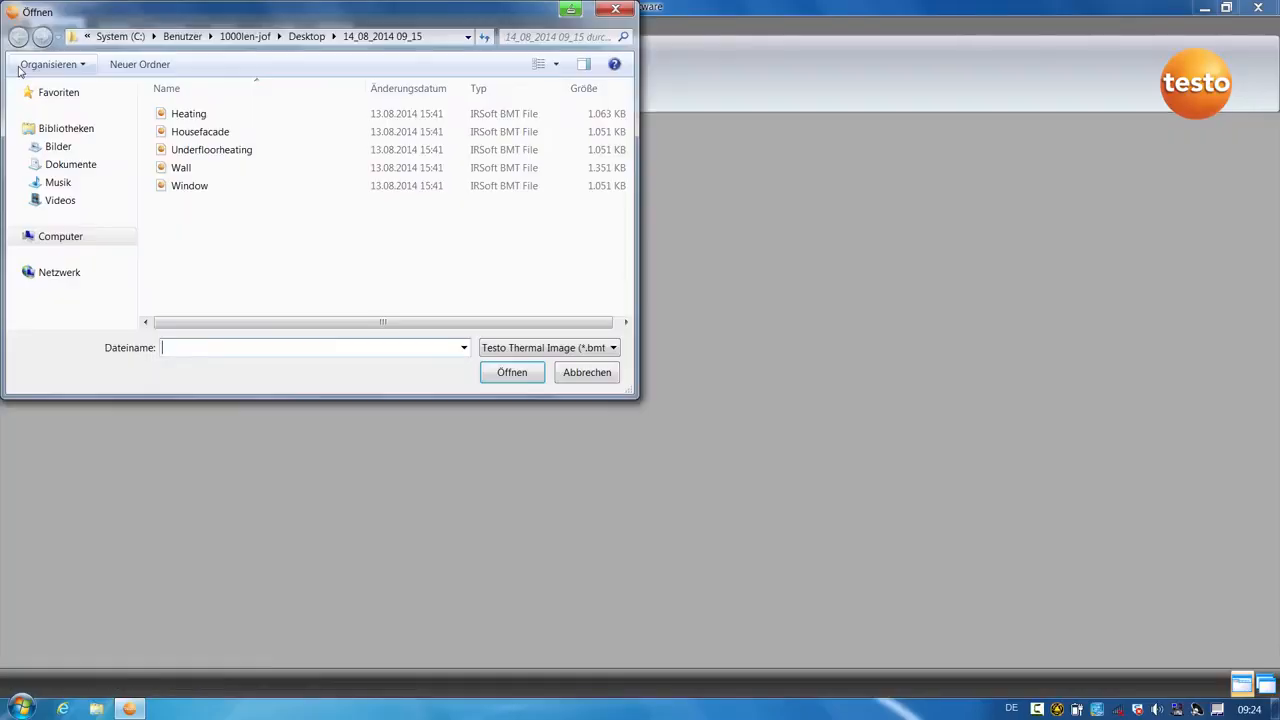
left_click_drag(214, 214, 180, 108)
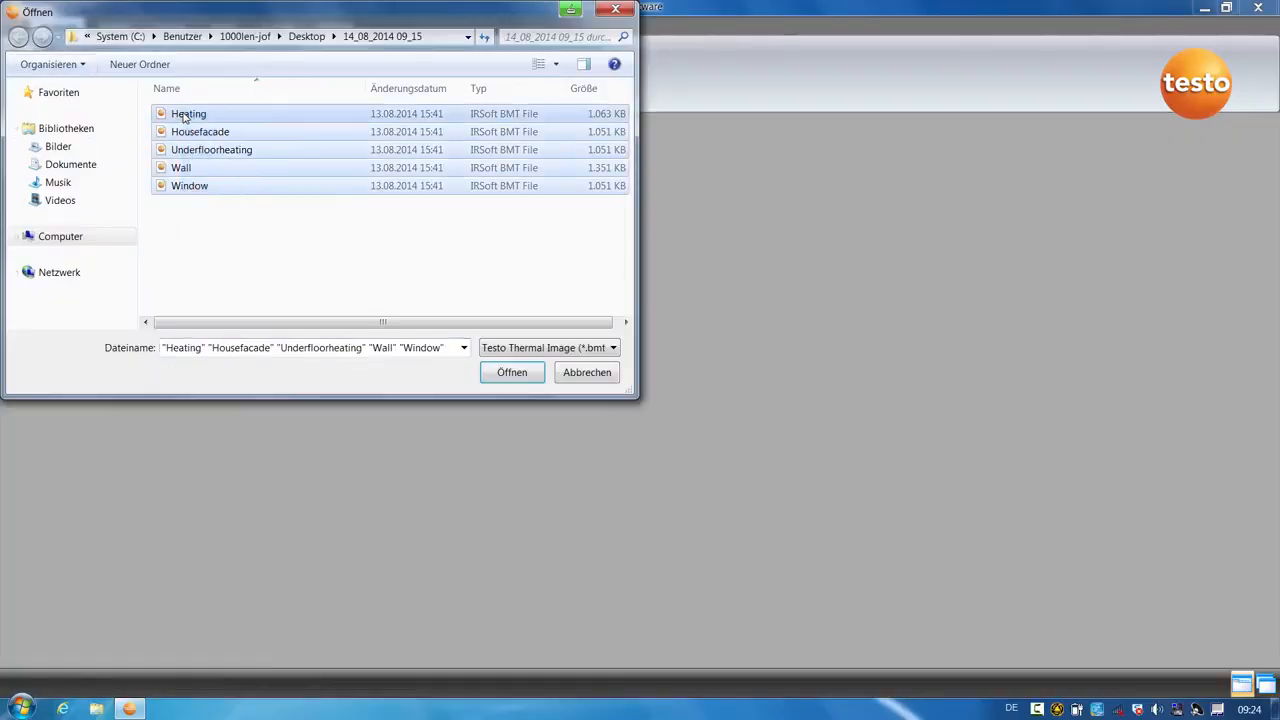
left_click(485, 374)
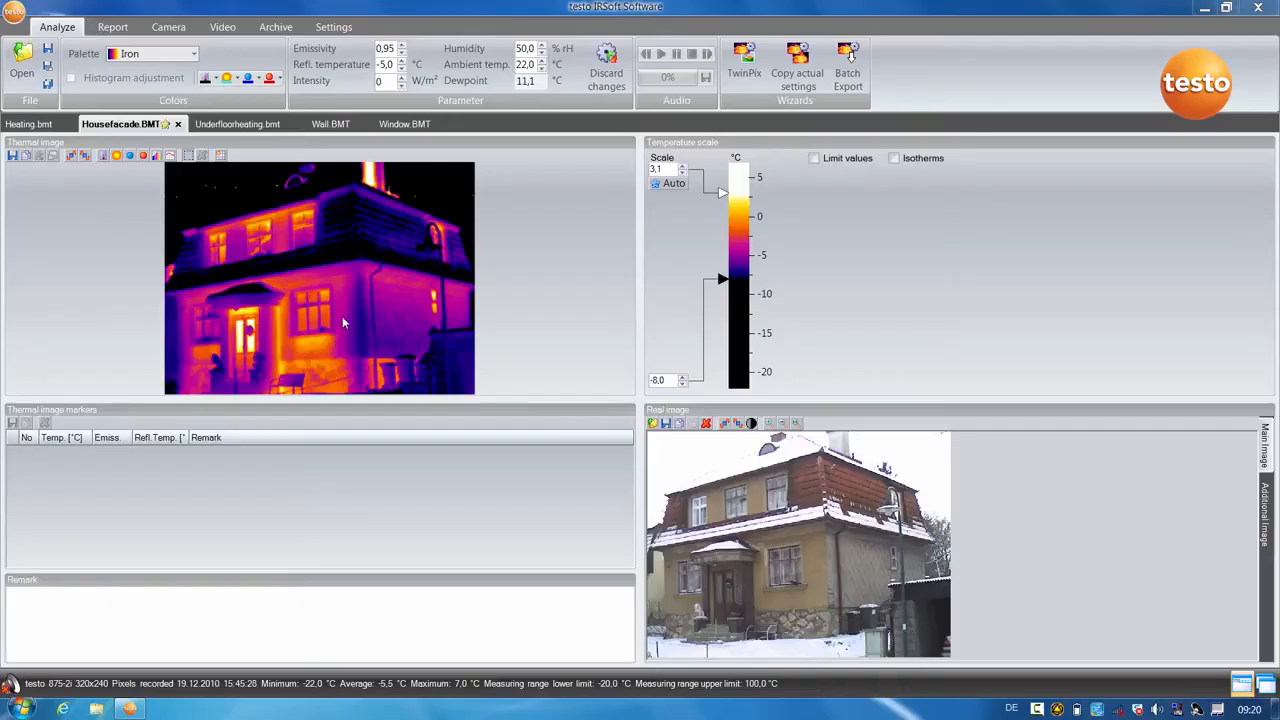
- Draw an arbitrary temperature profile line across the facade just below the ground-floor window in the Housefacade thermal image
left_click(170, 157)
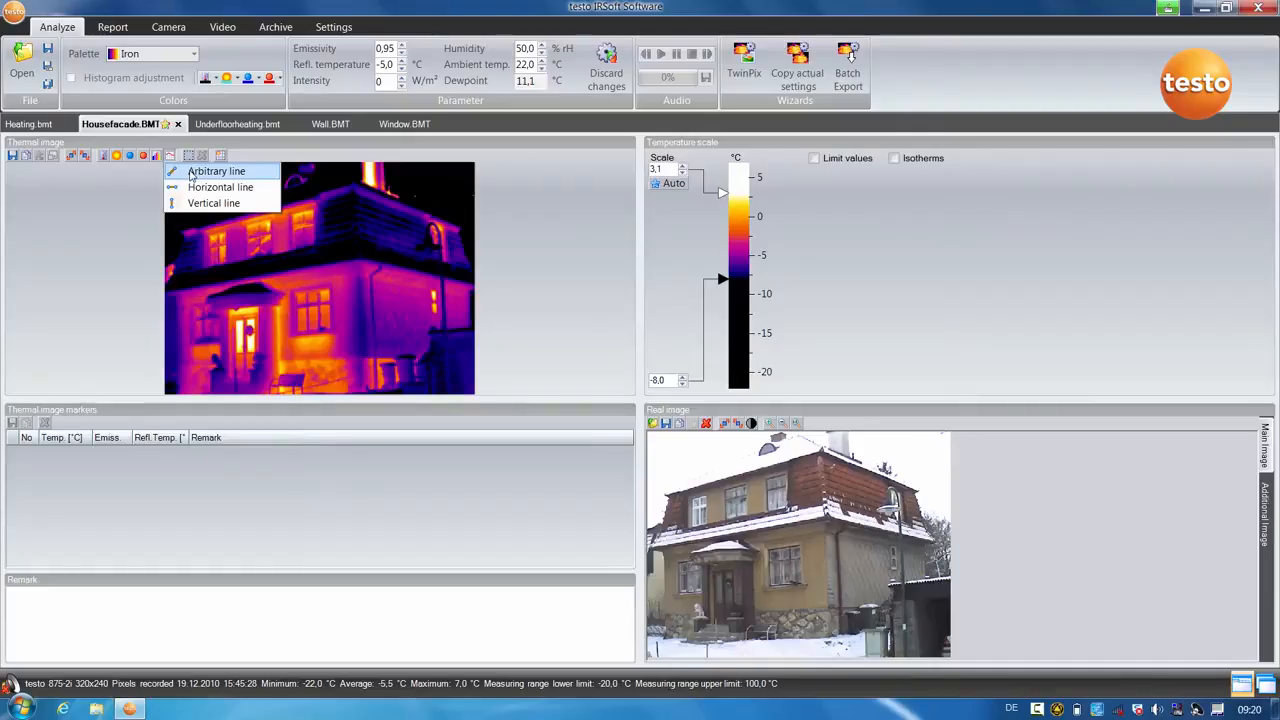
left_click(212, 171)
left_click_drag(281, 346, 348, 343)
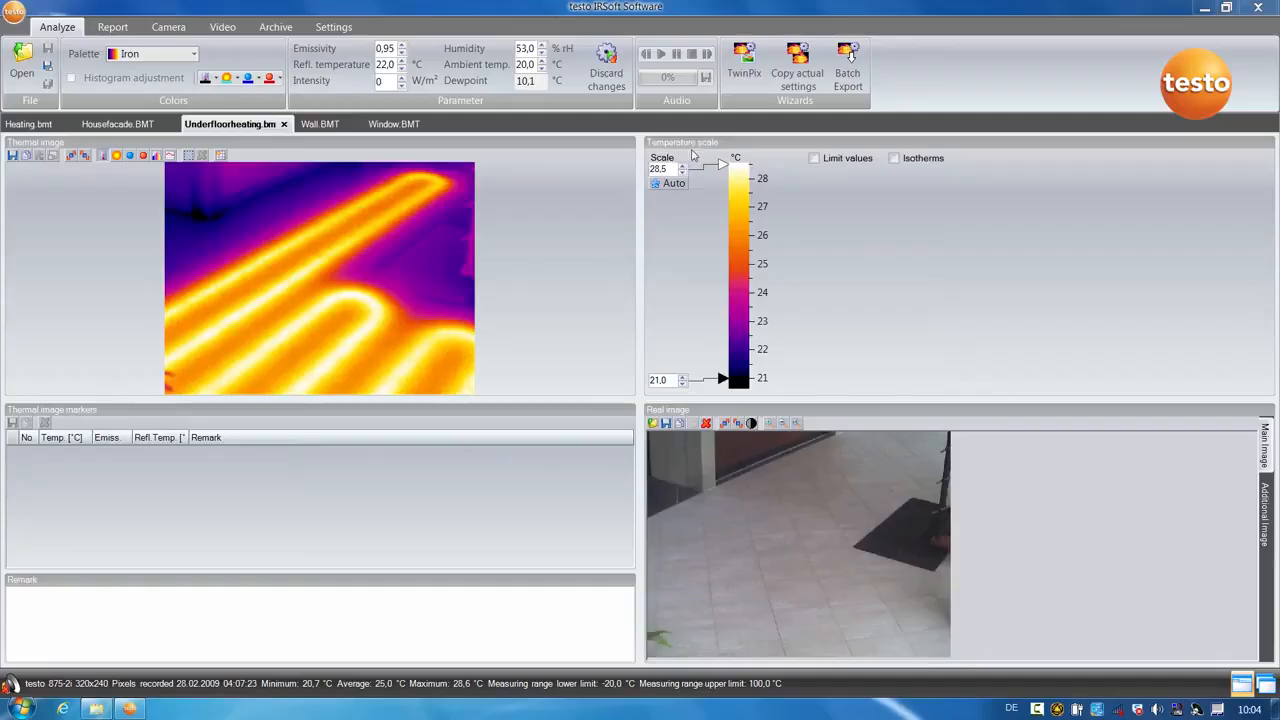
- Start a TwinPix overlay for the Underfloorheating image and set four matching marking points in the thermal and real images
left_click(745, 65)
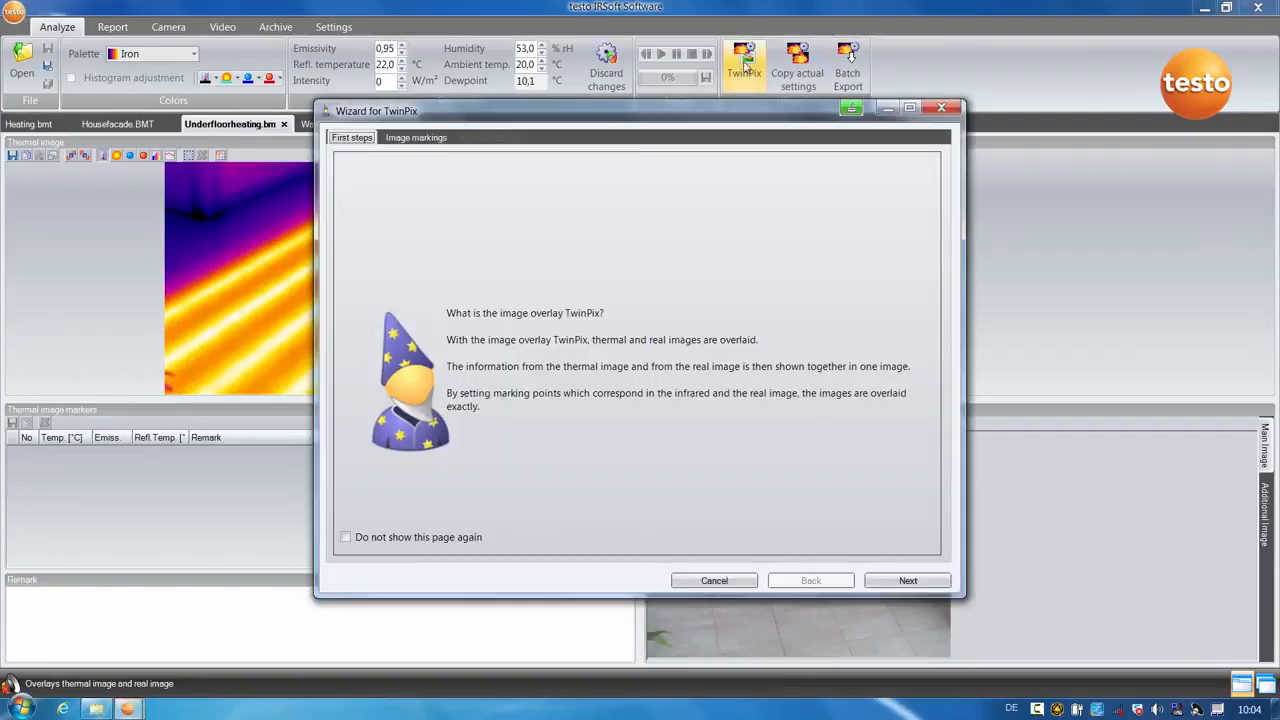
left_click(905, 580)
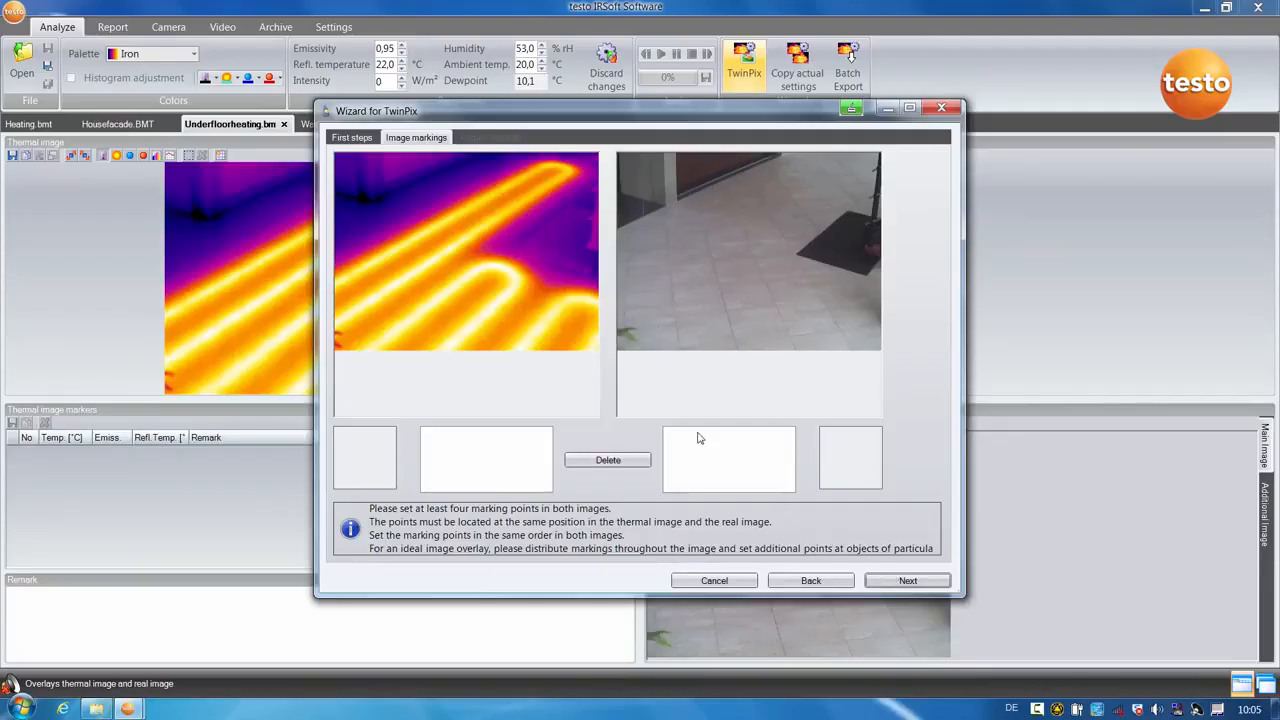
left_click(371, 204)
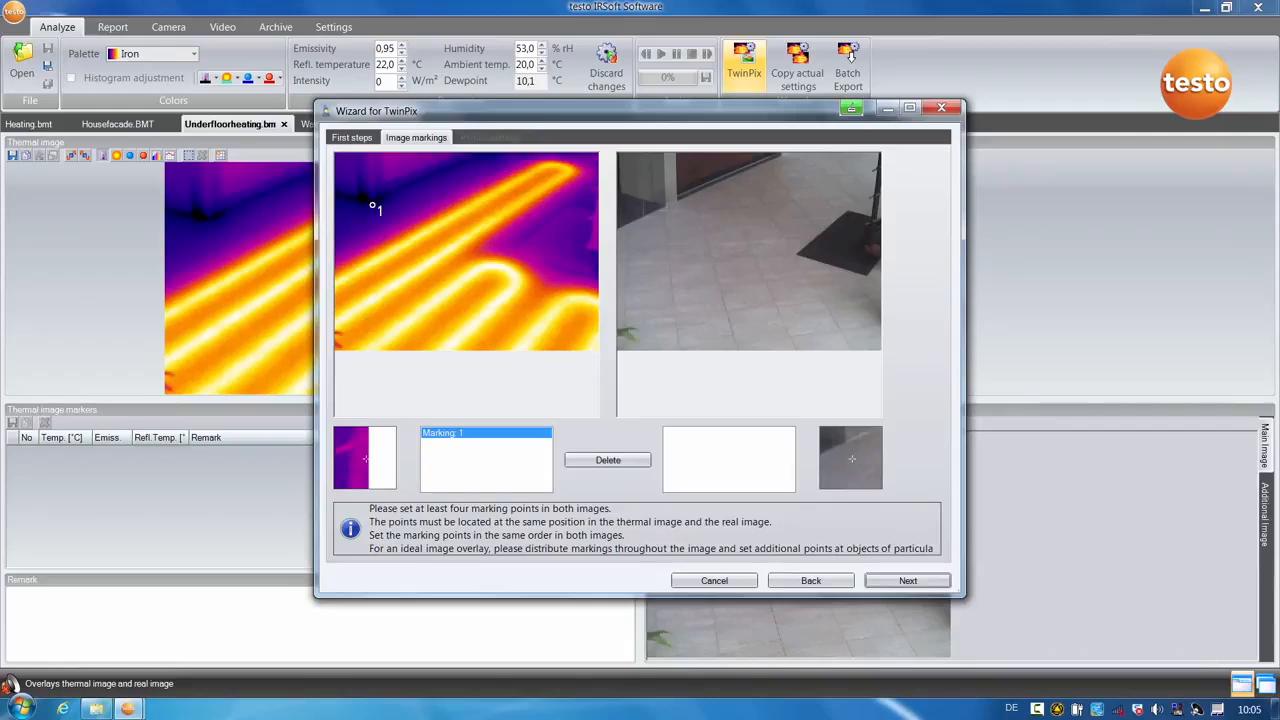
left_click(667, 210)
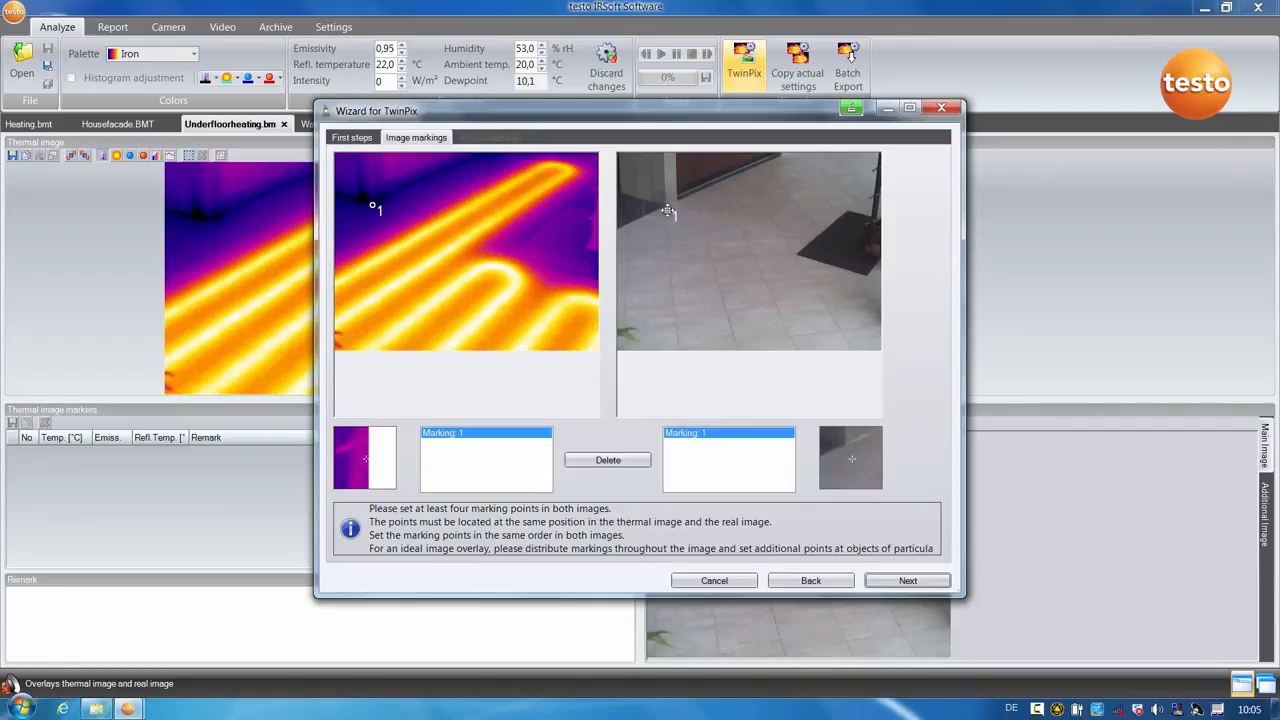
left_click(342, 343)
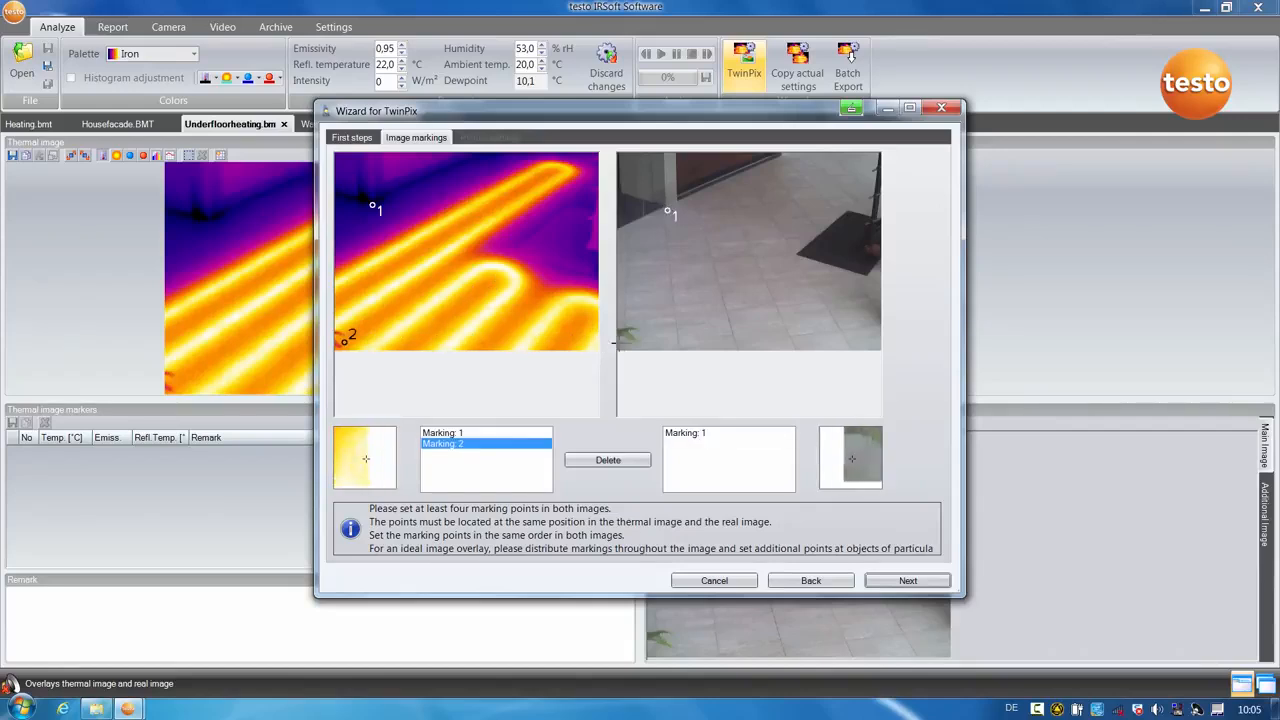
left_click(647, 342)
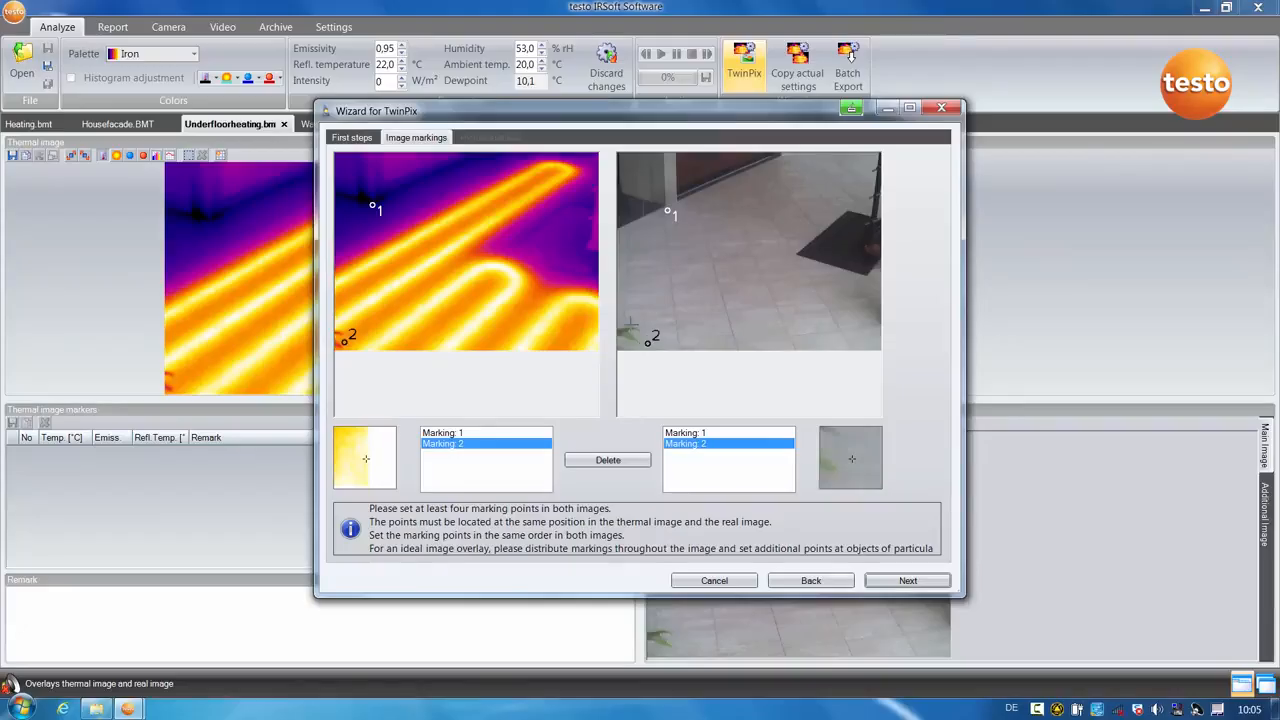
left_click(511, 256)
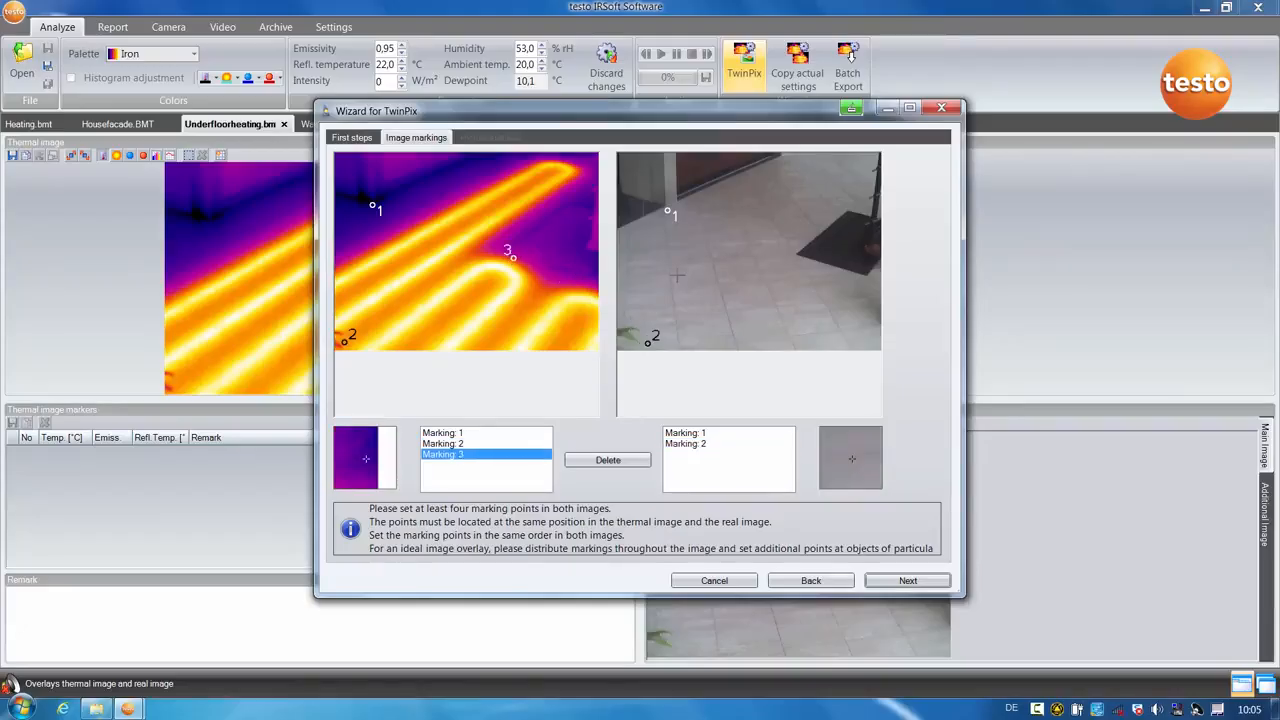
left_click(791, 254)
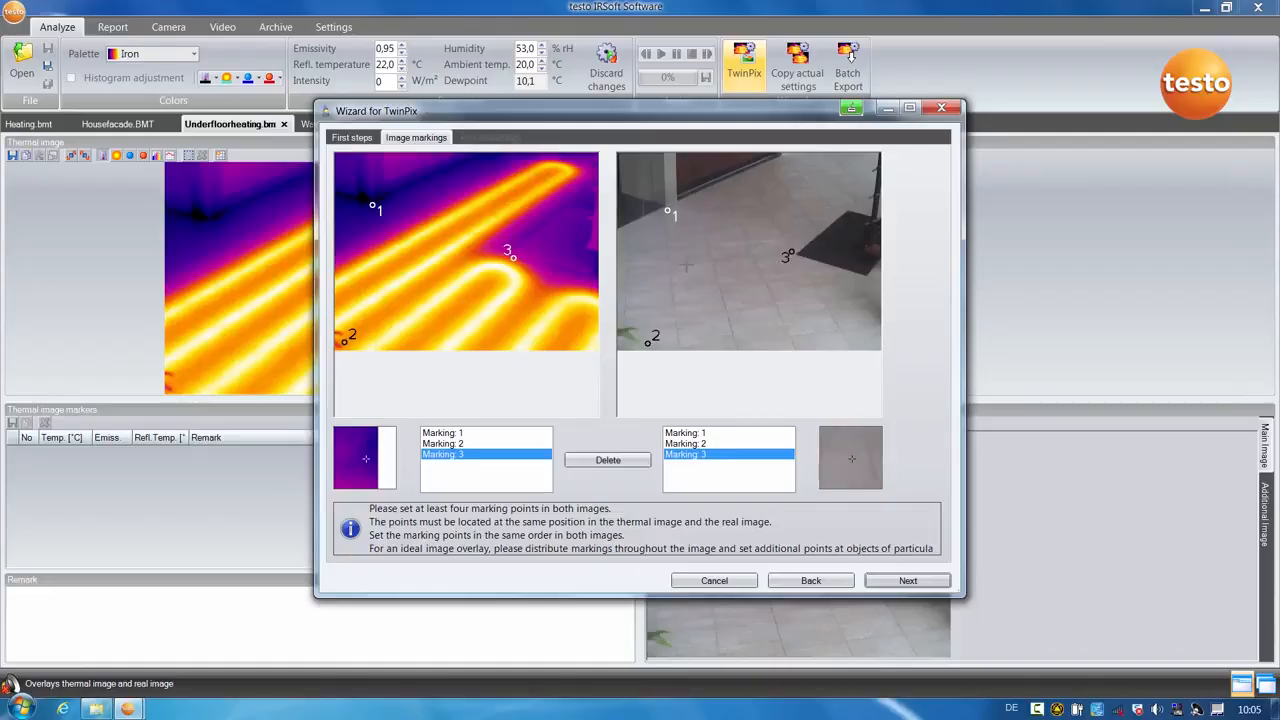
left_click(588, 277)
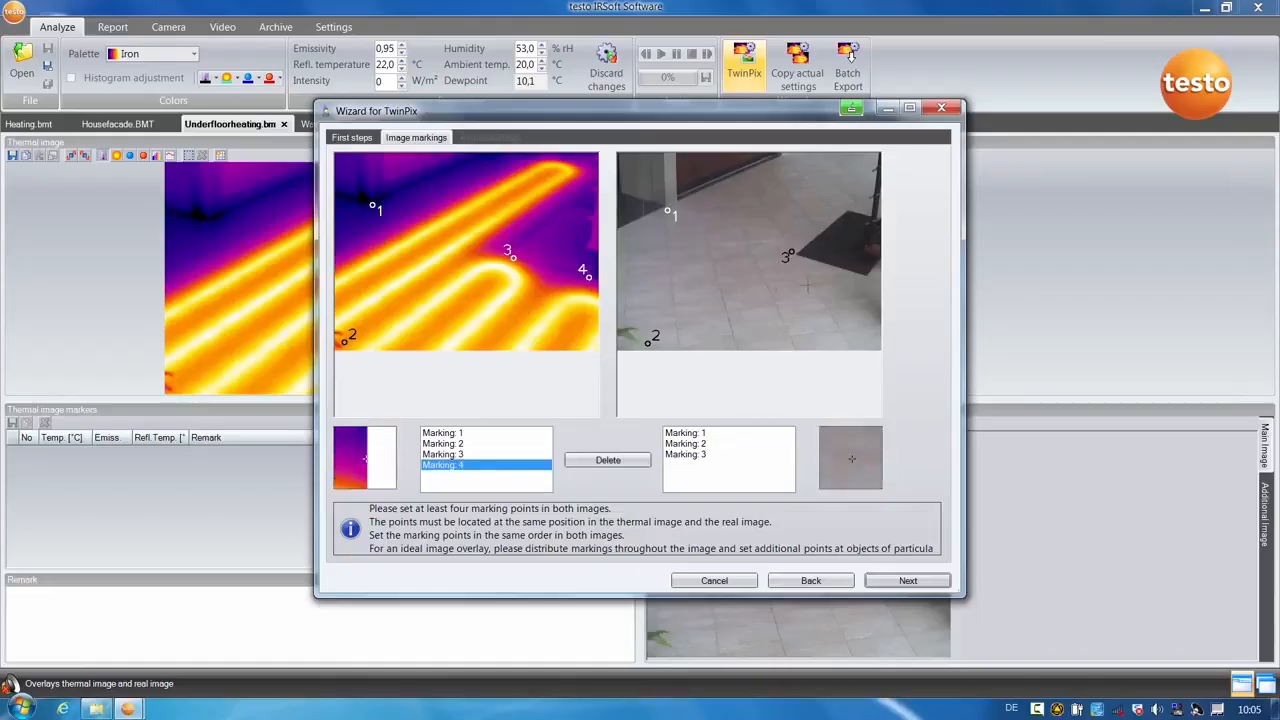
left_click(862, 276)
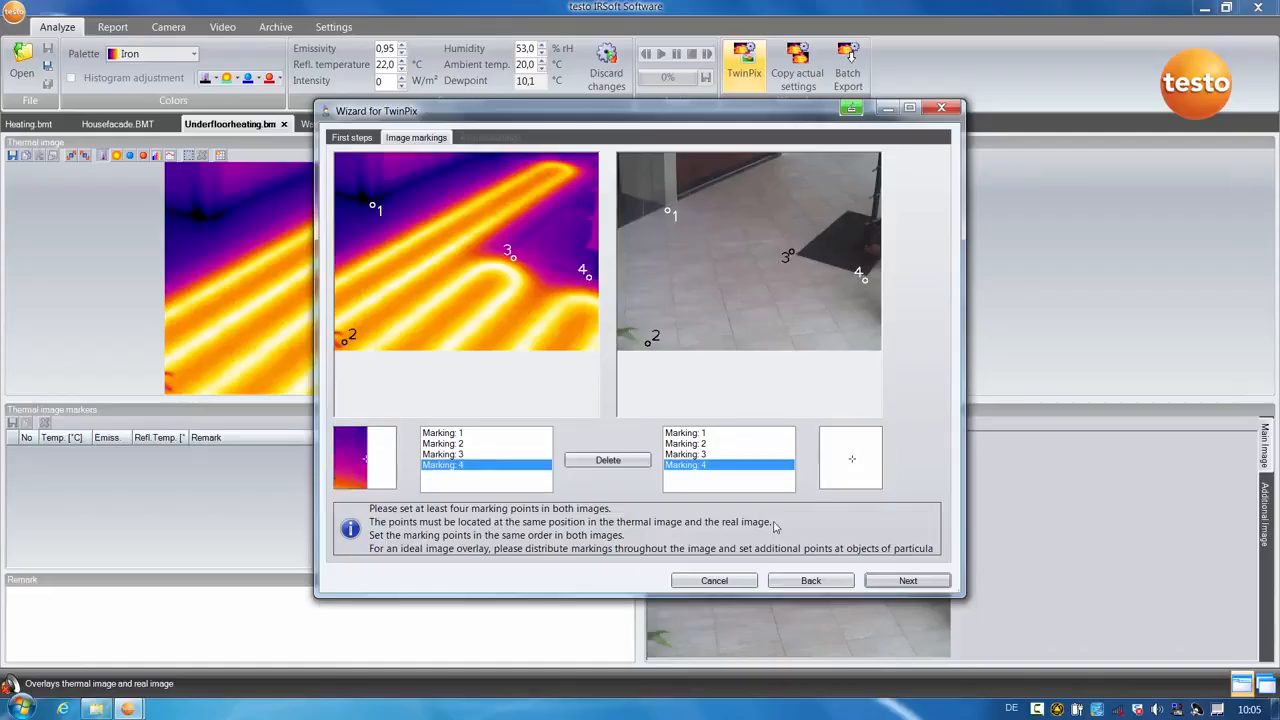
left_click(907, 581)
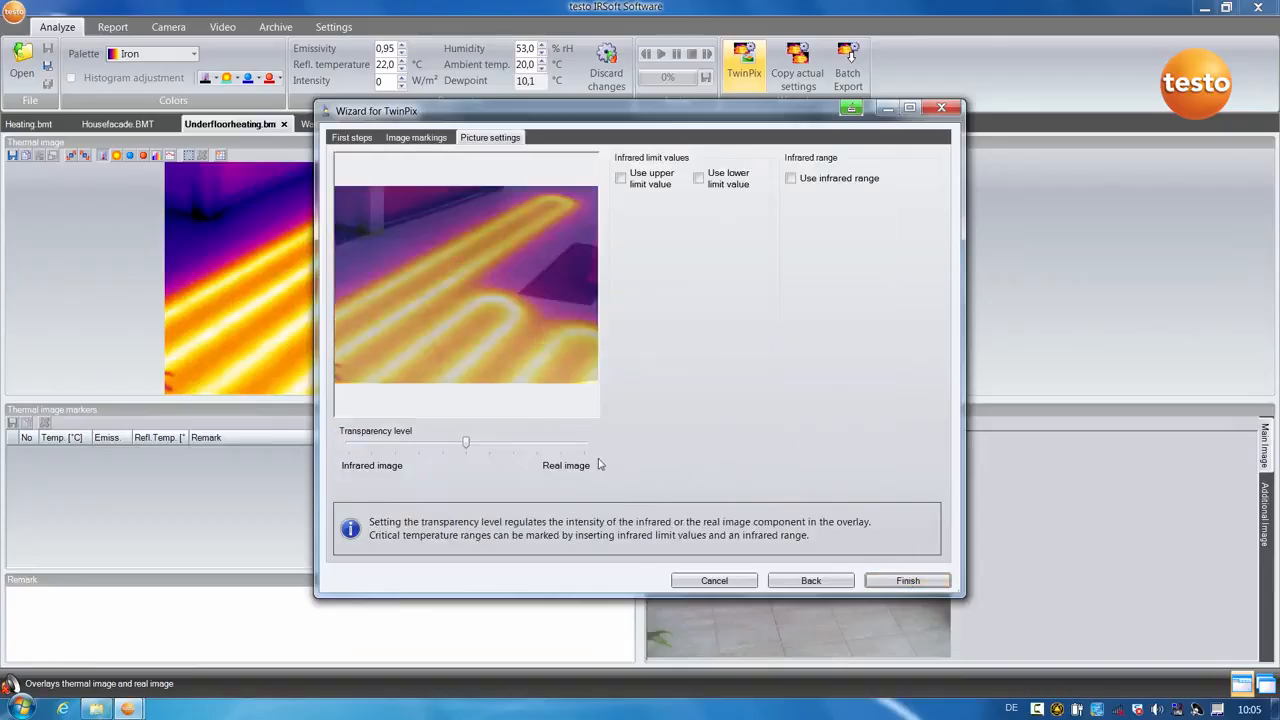
- Set the overlay transparency fully to the infrared image, enable an upper limit value of 26.6 °C and finish the TwinPix overlay
left_click_drag(466, 442, 347, 452)
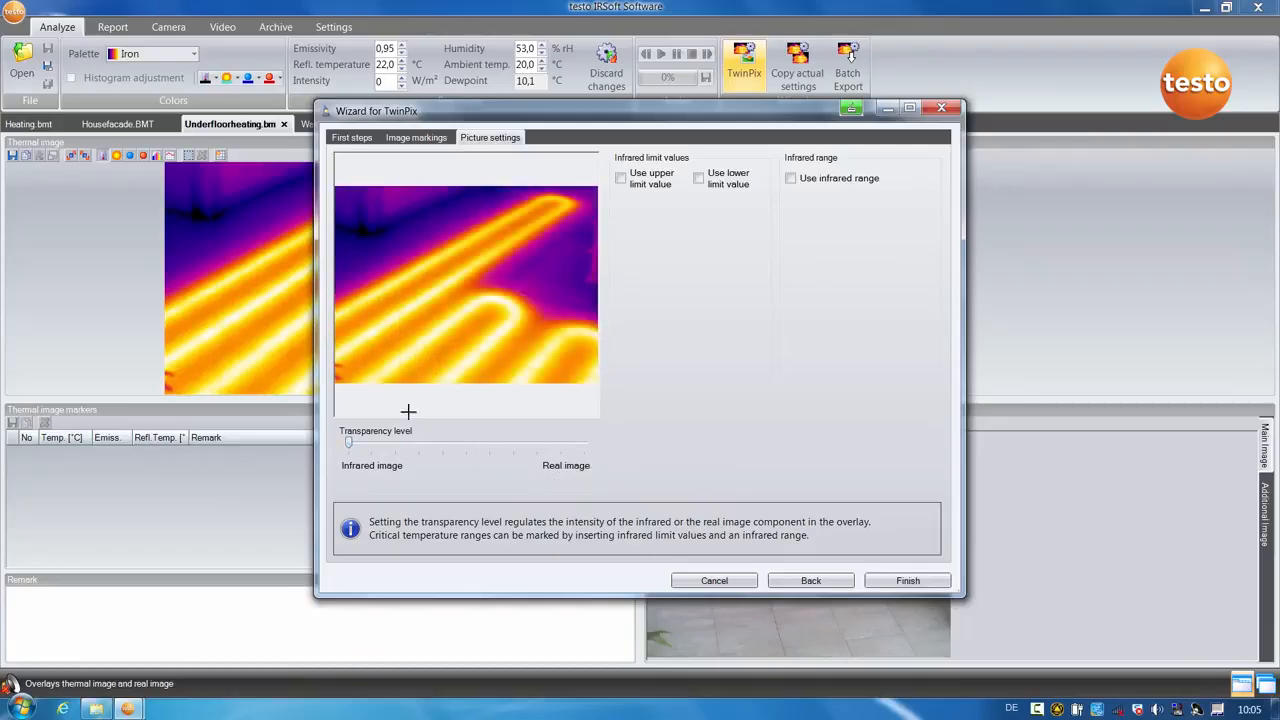
left_click(620, 178)
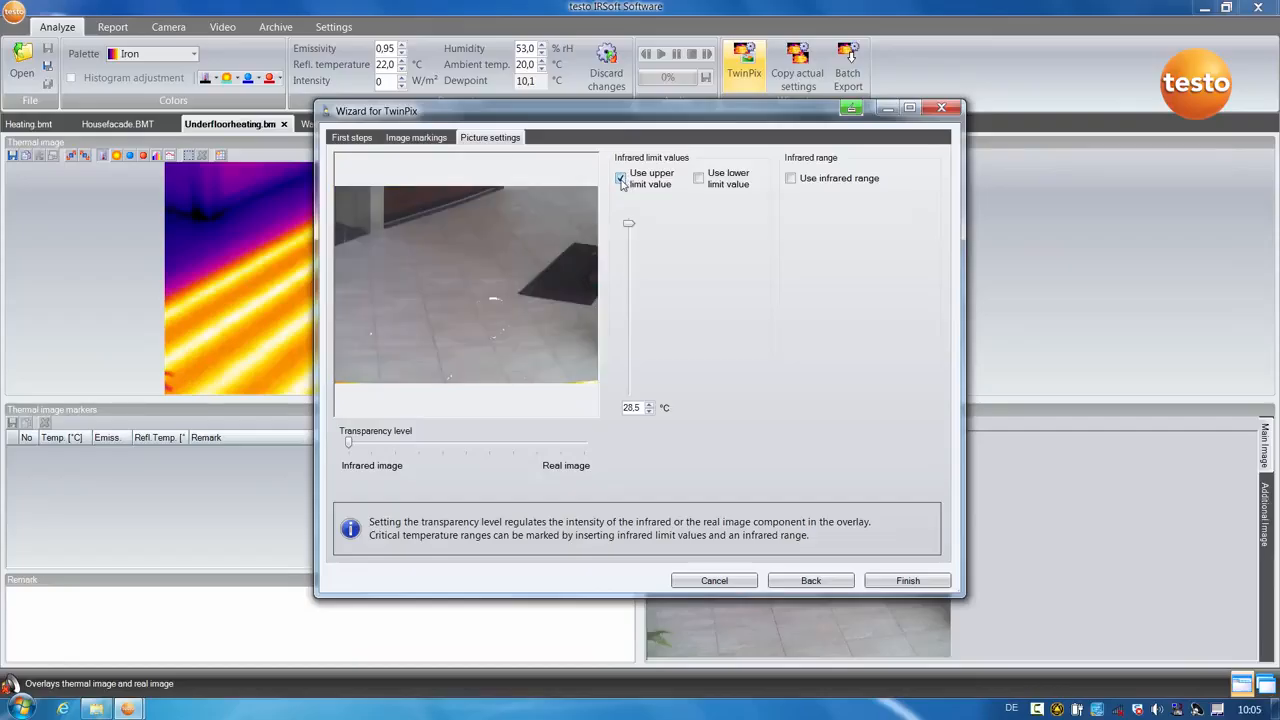
left_click_drag(628, 224, 628, 267)
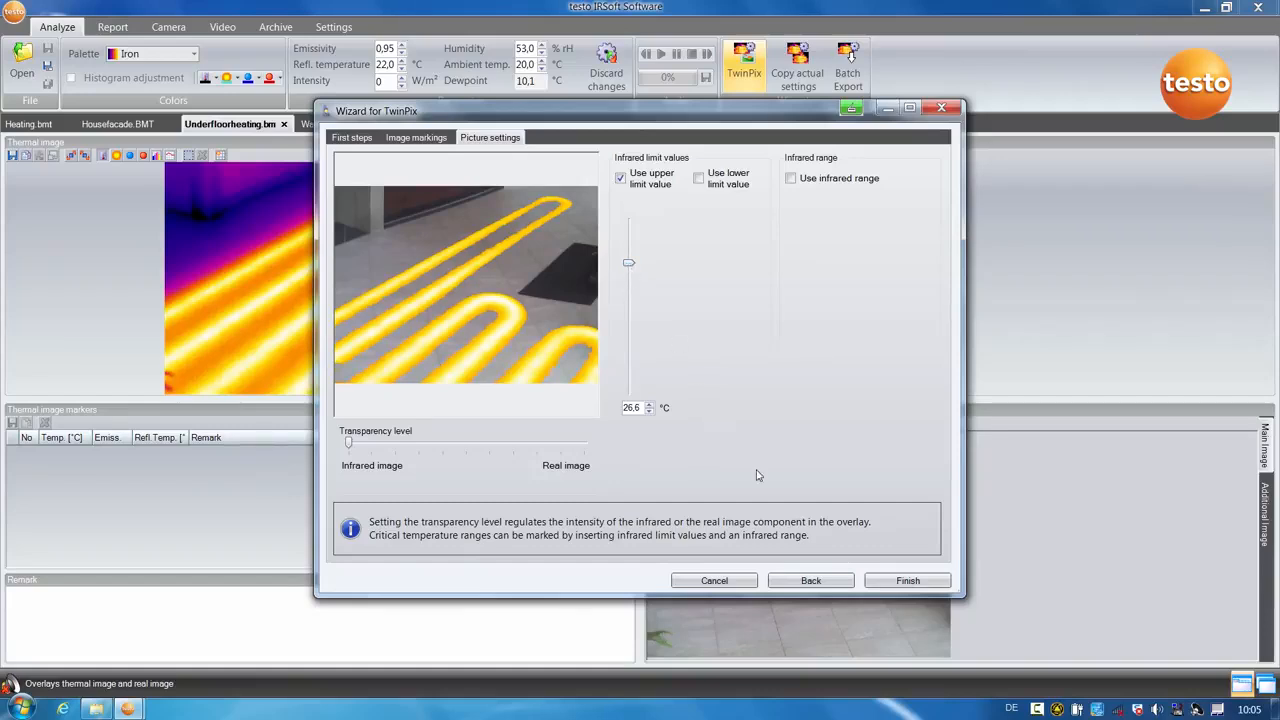
left_click(898, 582)
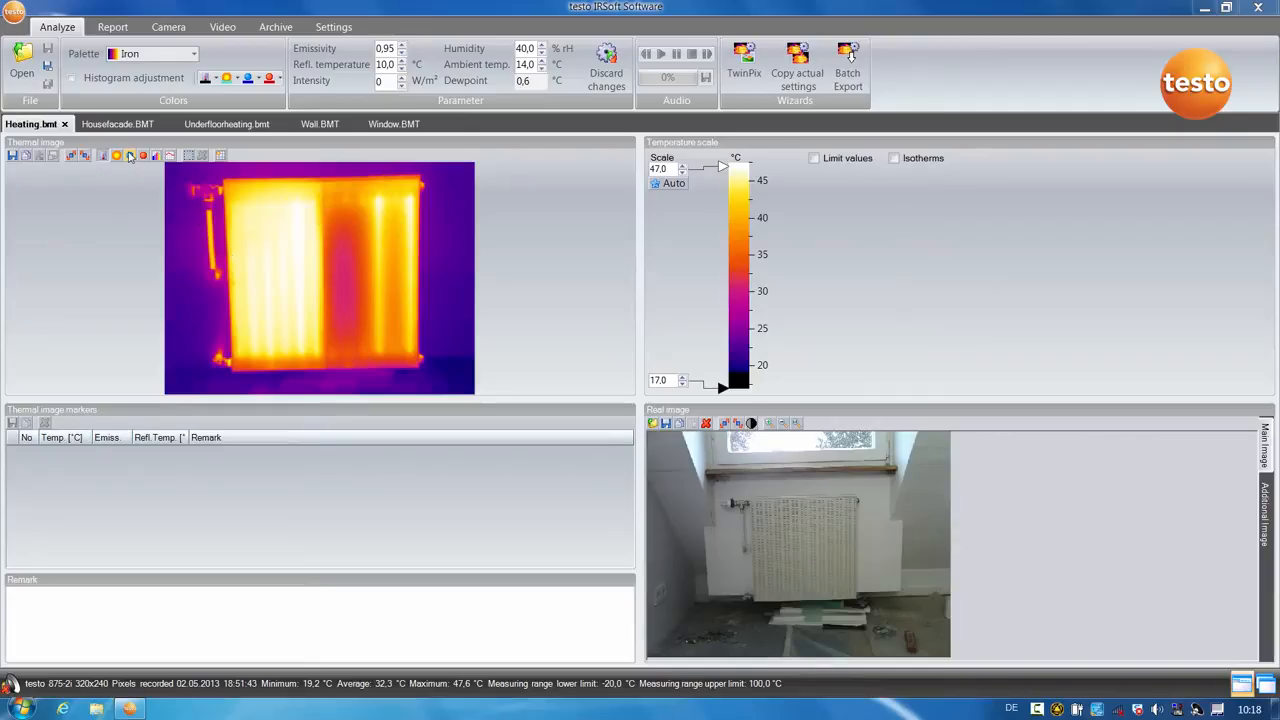
- Mark the cold spot within a rectangle covering the radiator in the Heating thermal image
left_click(130, 156)
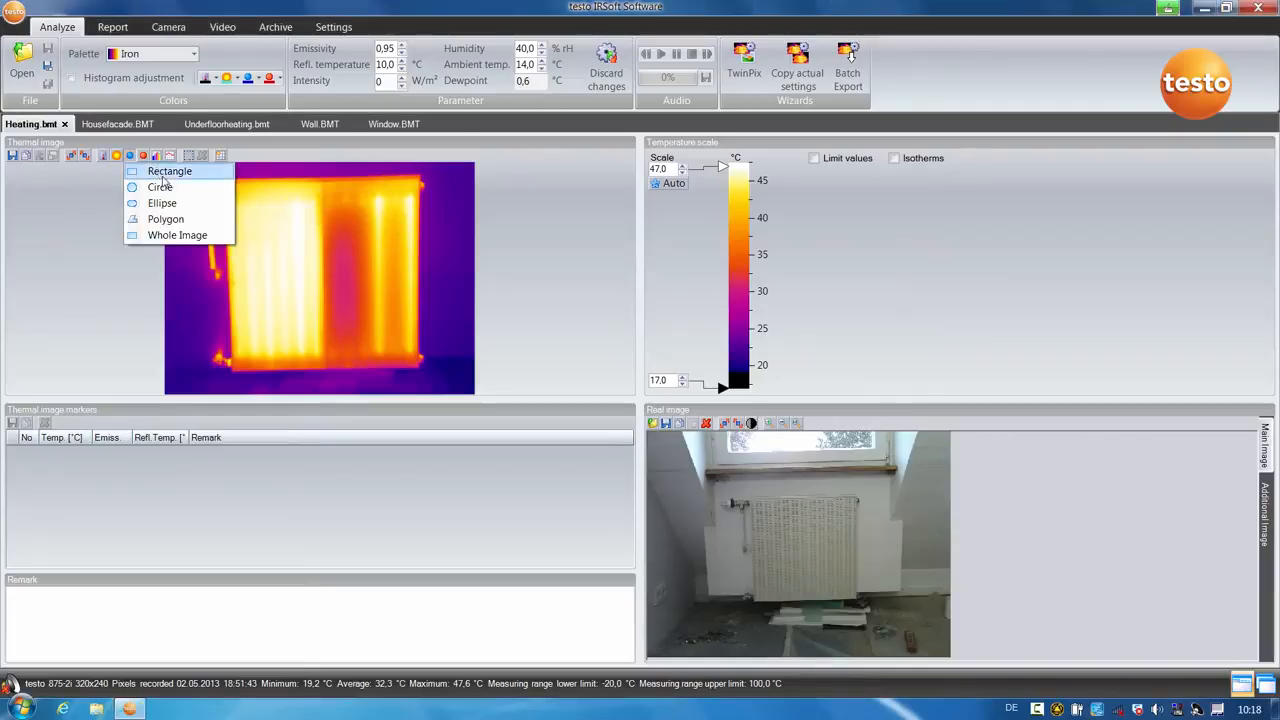
left_click(150, 168)
mouse_move(234, 189)
left_mouse_down()
mouse_move(316, 328)
mouse_move(416, 356)
left_mouse_up()
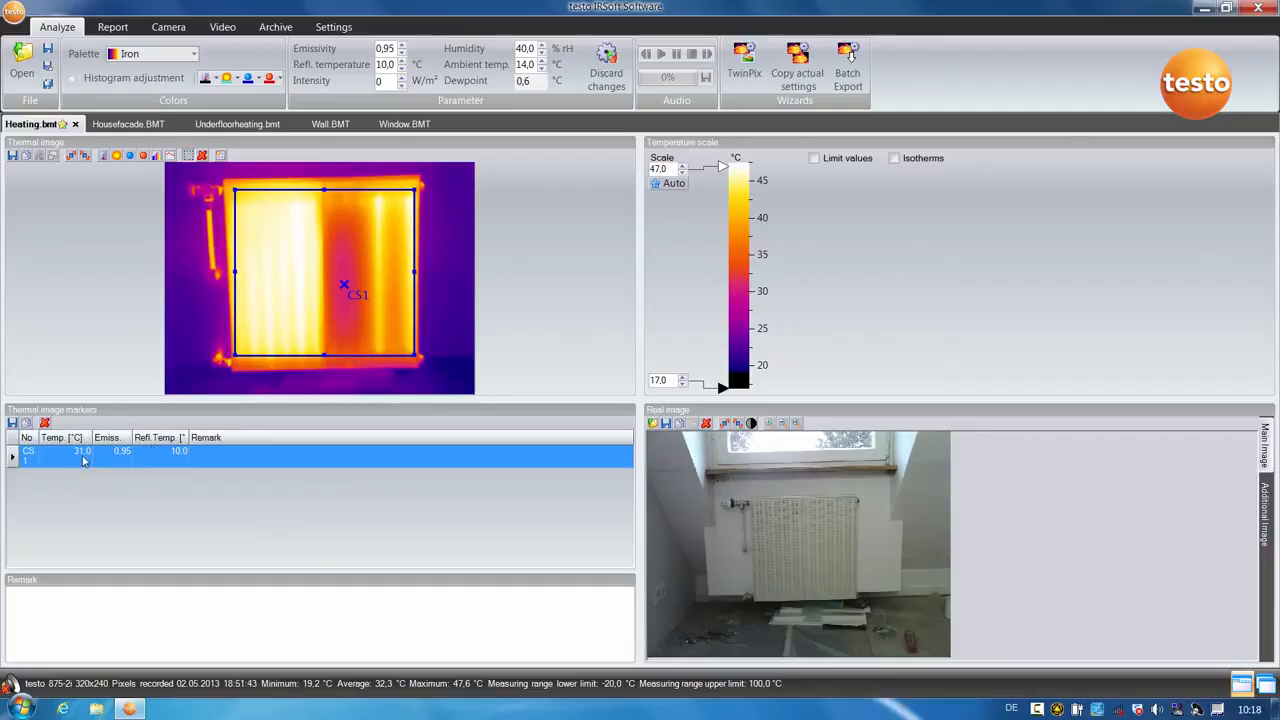
- Mark the hot spot within a rectangle covering the same radiator area in the Heating thermal image
left_click(145, 160)
left_click(173, 169)
left_click_drag(235, 190, 411, 353)
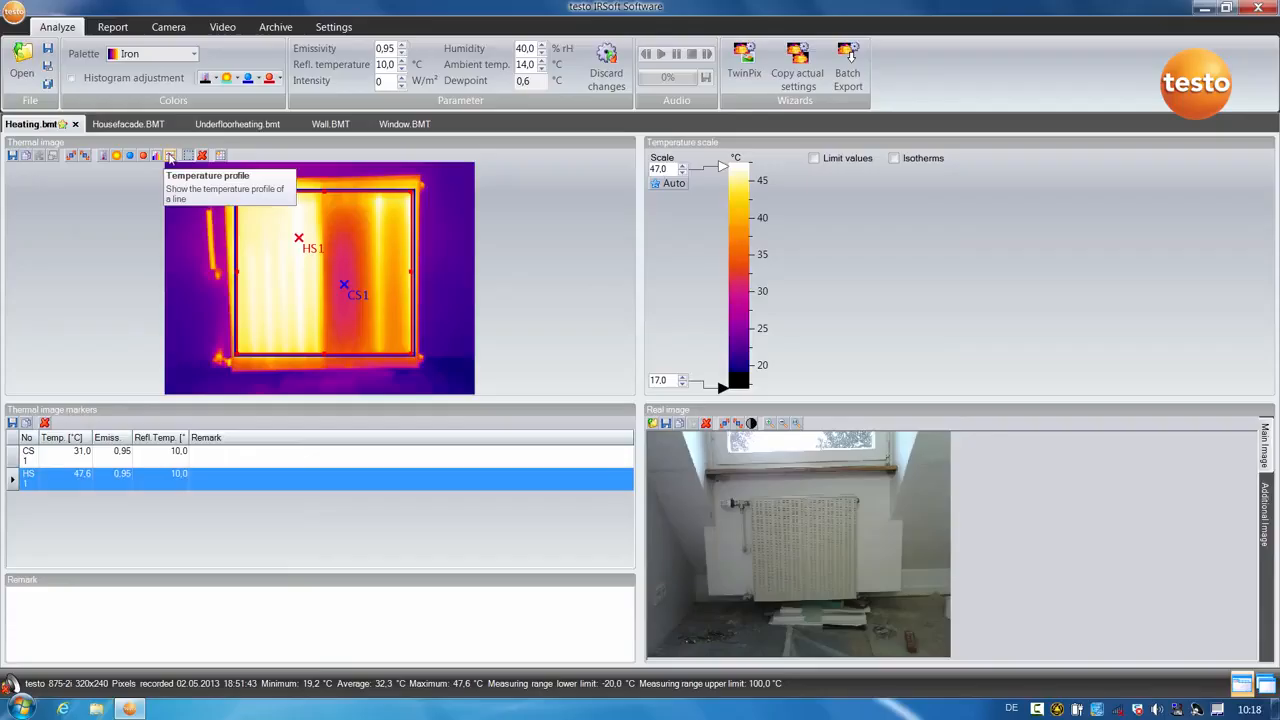
- Draw an arbitrary temperature profile line across the lower part of the radiator, spanning its hot and cold sections
left_click(170, 157)
left_click(198, 183)
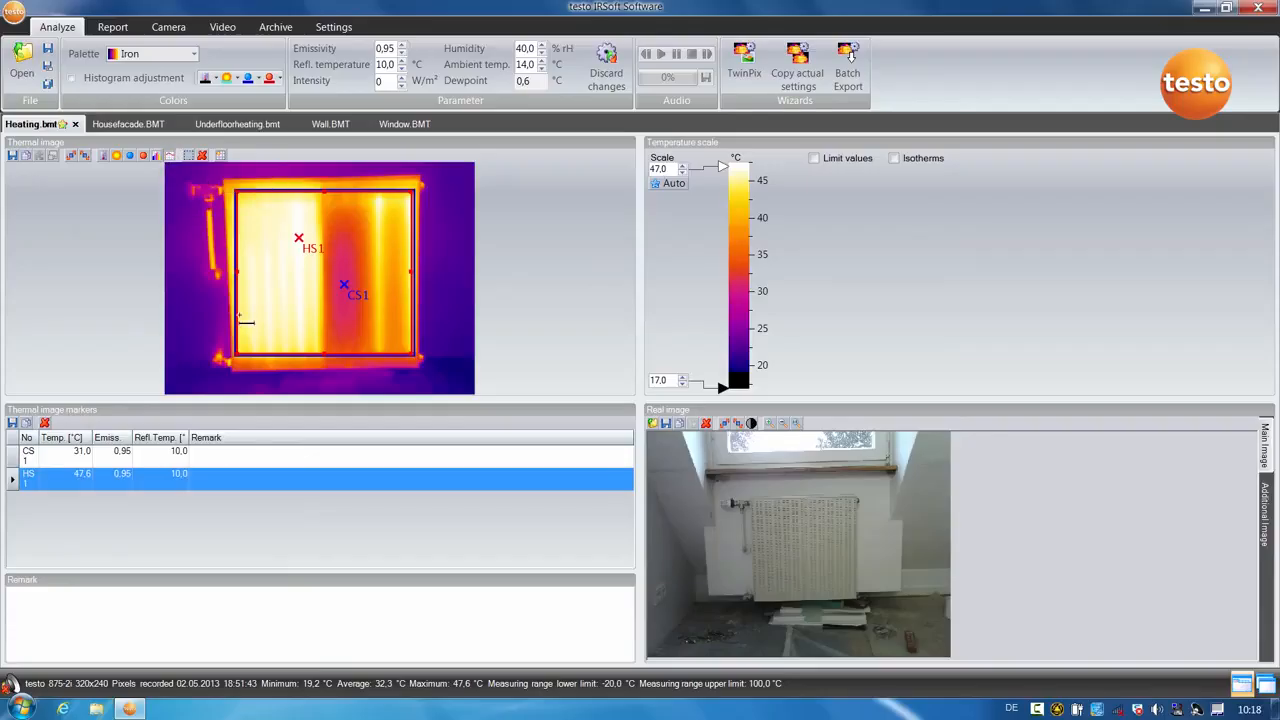
left_click_drag(240, 322, 410, 322)
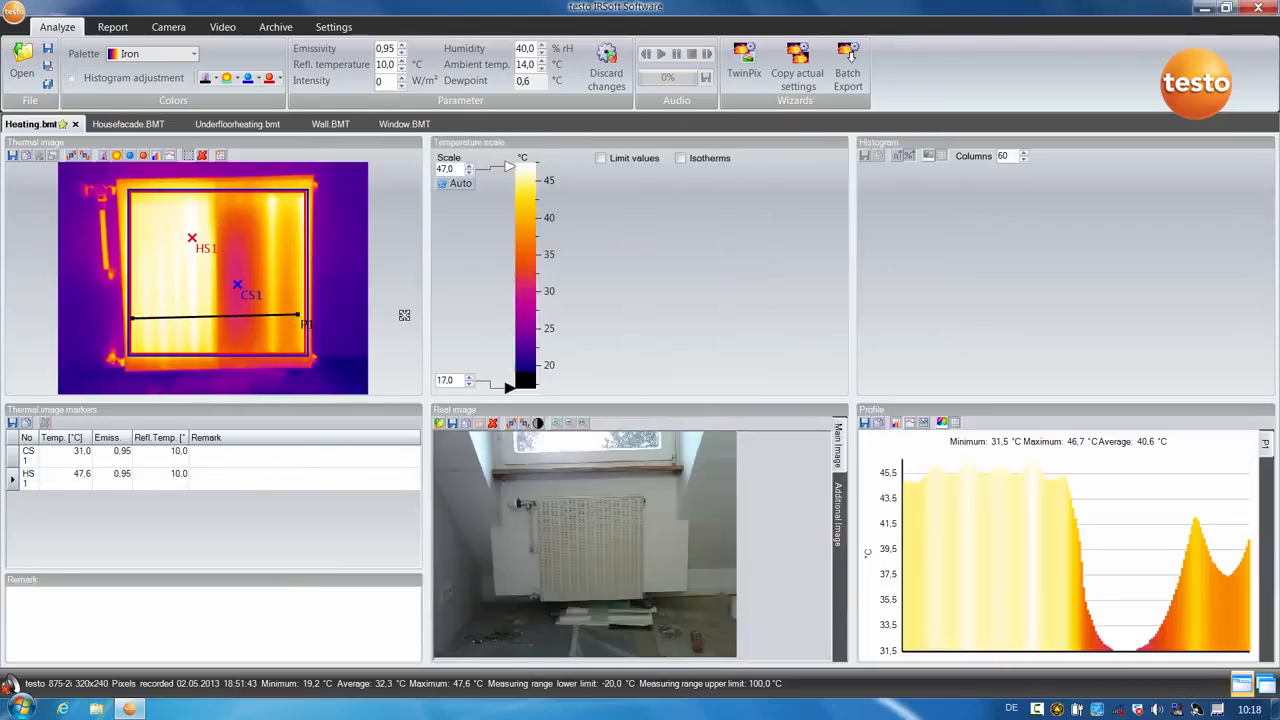
mouse_move(957, 481)
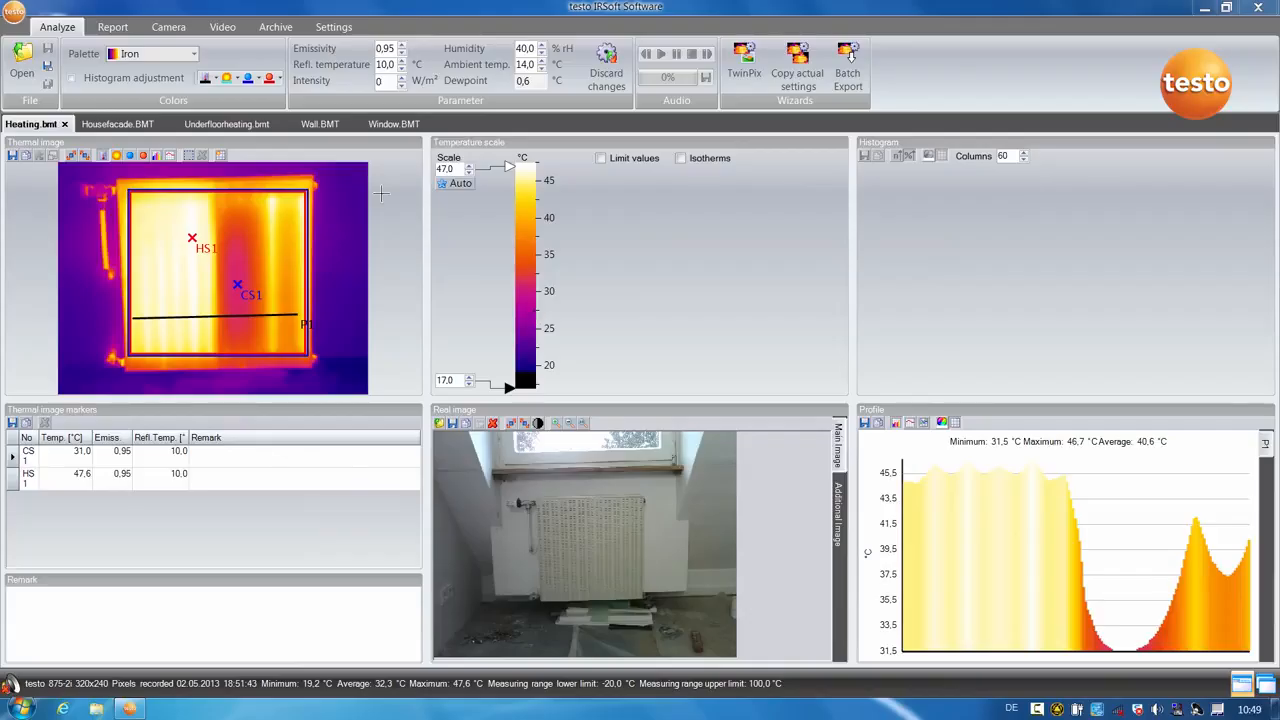
- Start a new report in the report wizard using the Standard report template
left_click(104, 28)
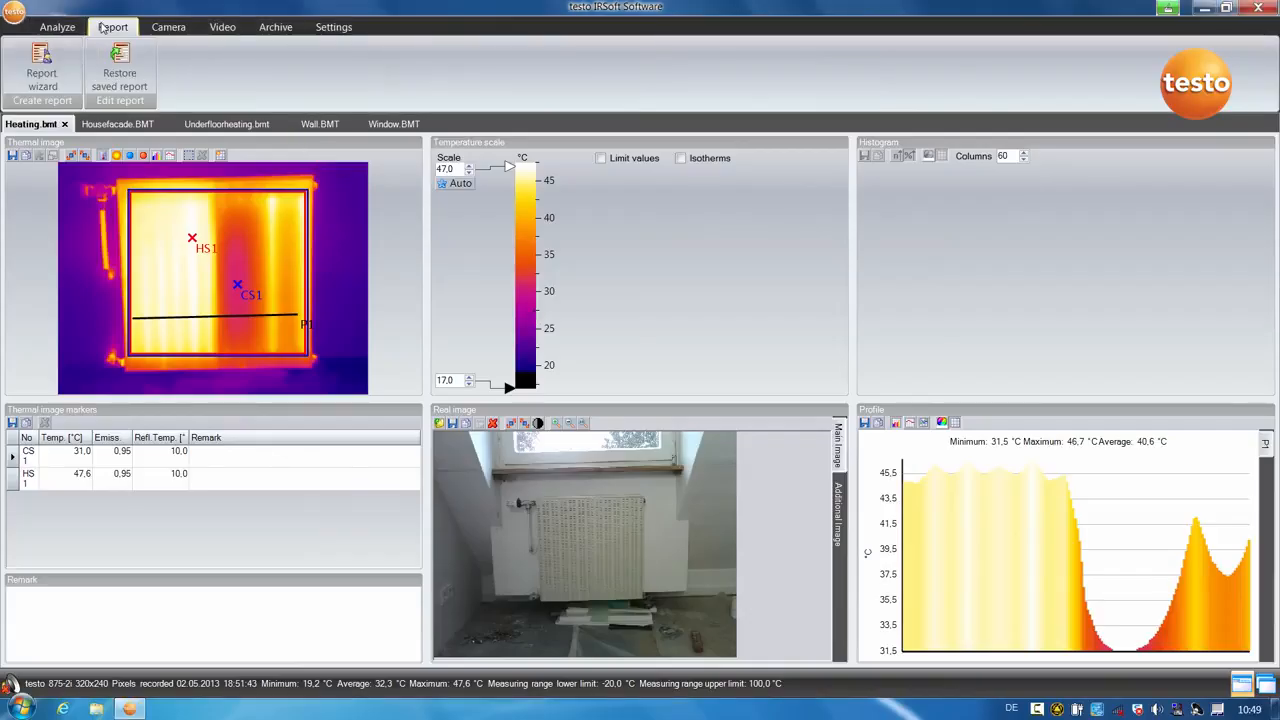
left_click(41, 70)
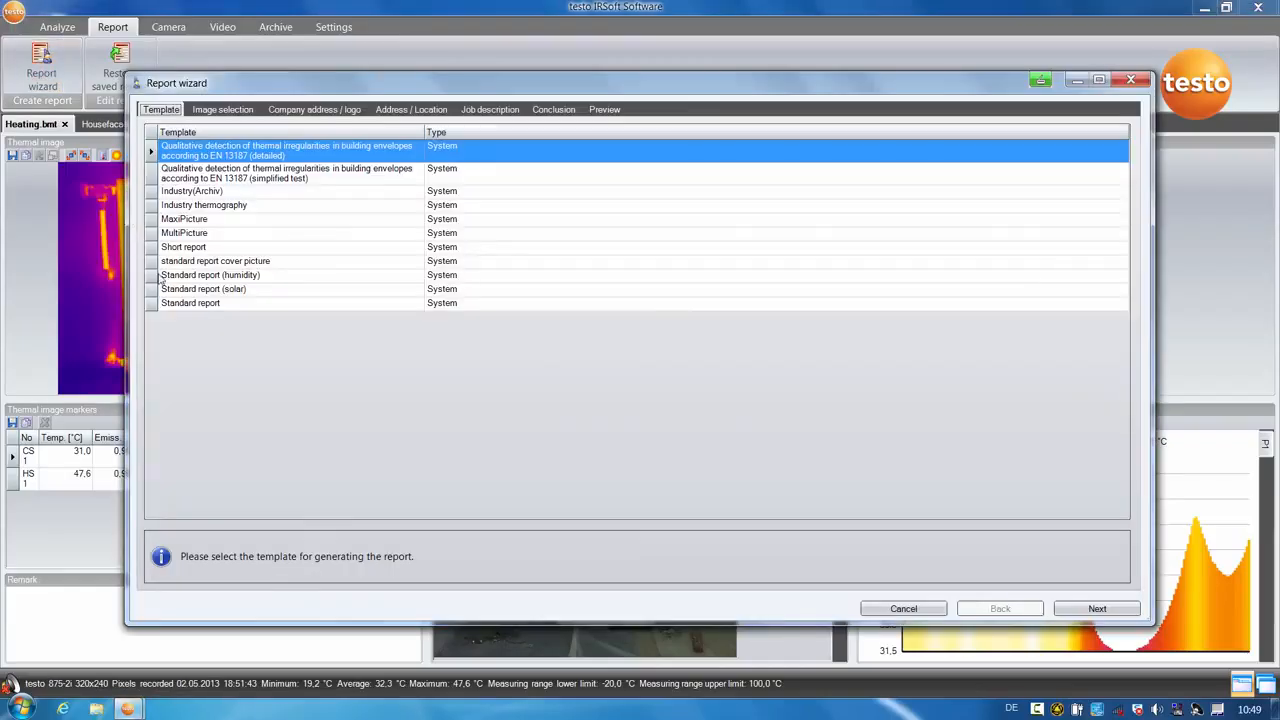
left_click(176, 303)
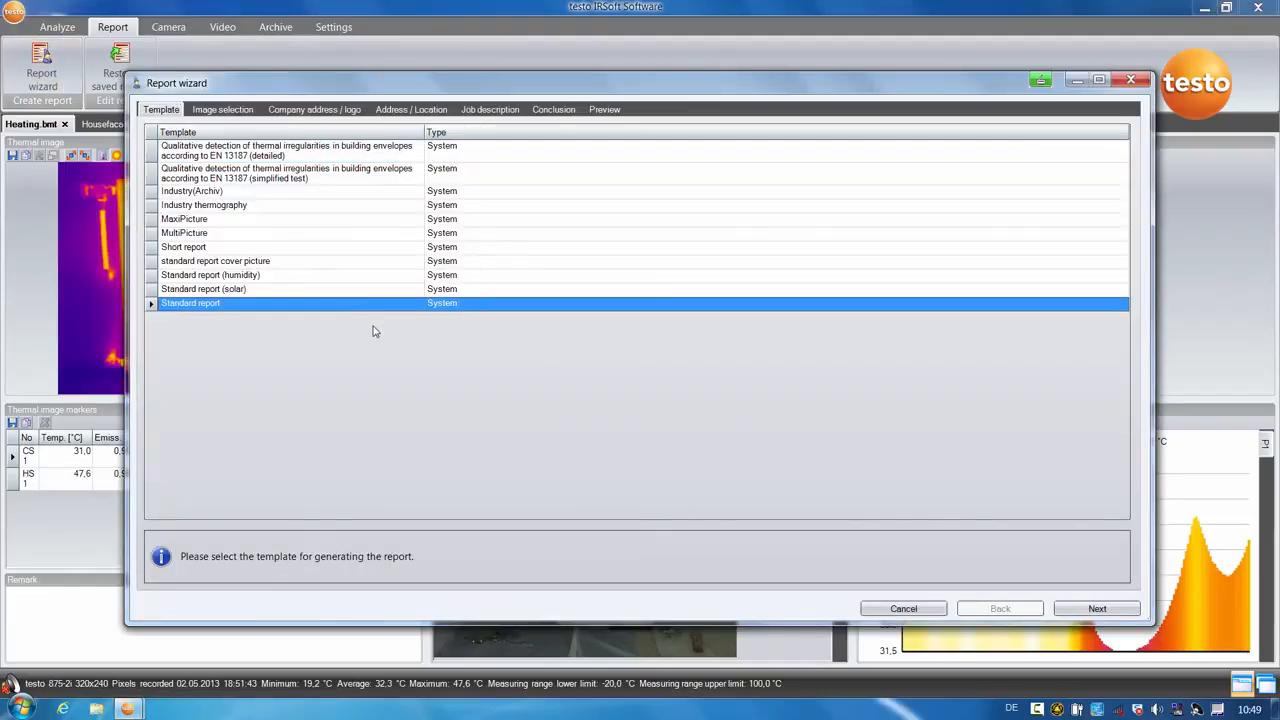
left_click(1100, 610)
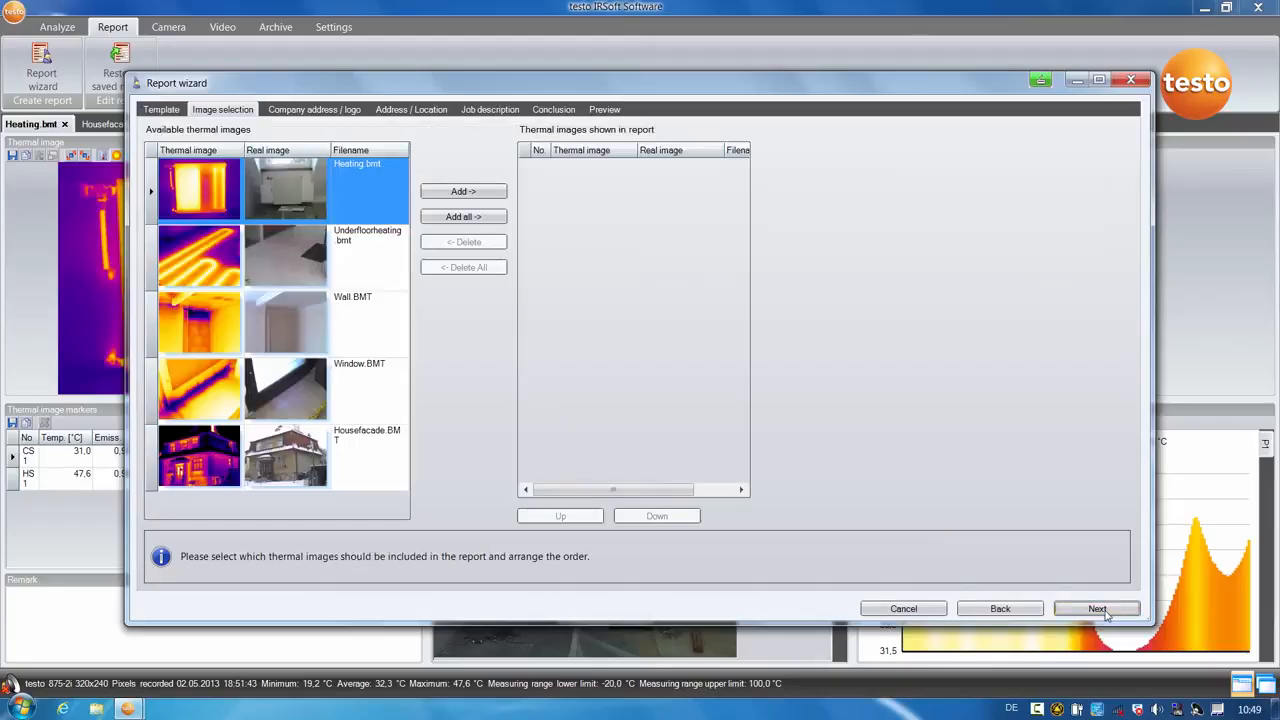
- Include all available thermal images in the report and accept the existing company address and logo
left_click(453, 218)
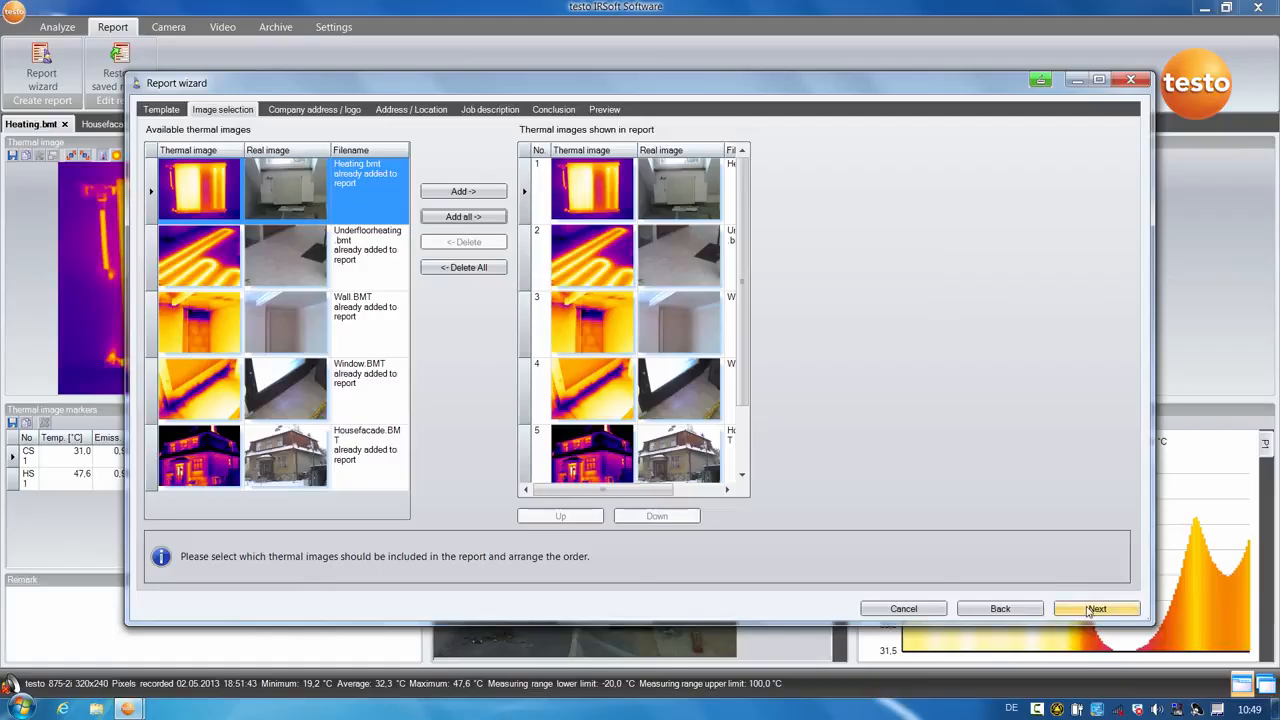
left_click(1090, 612)
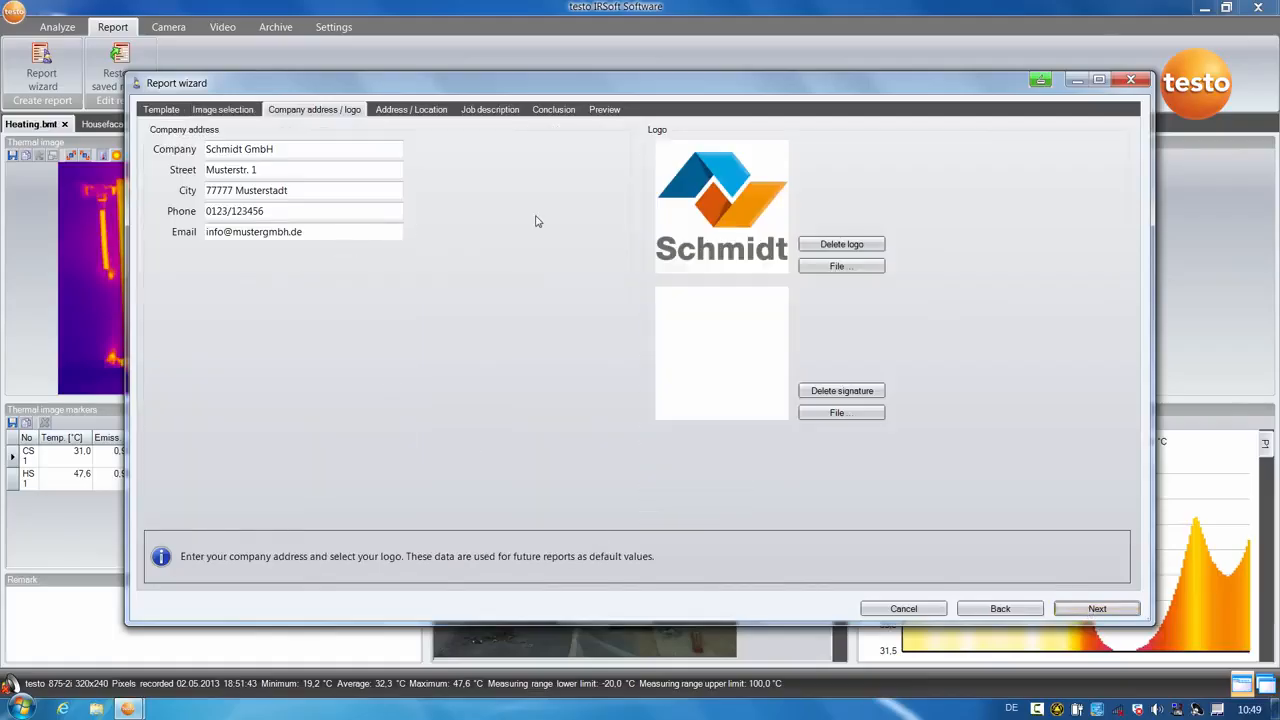
left_click(1078, 607)
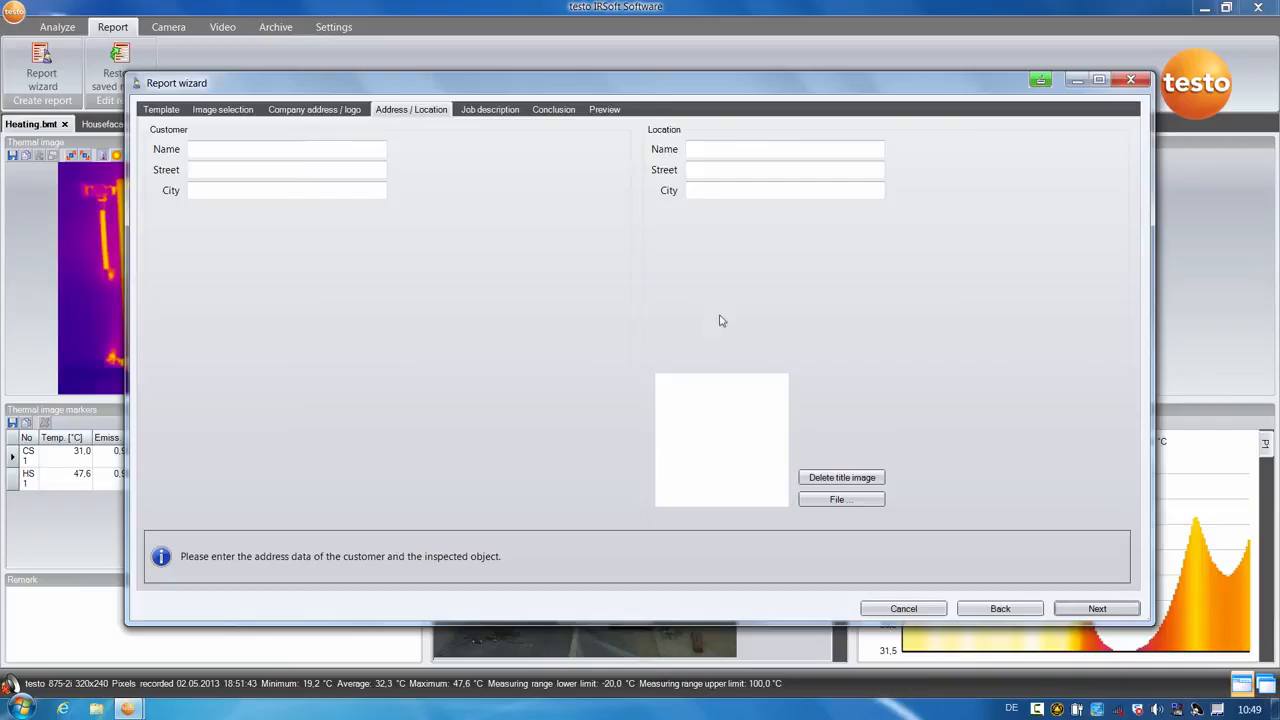
- Keep the address, job description and conclusion pages as they are, and review the report preview through to its last page
left_click(1087, 612)
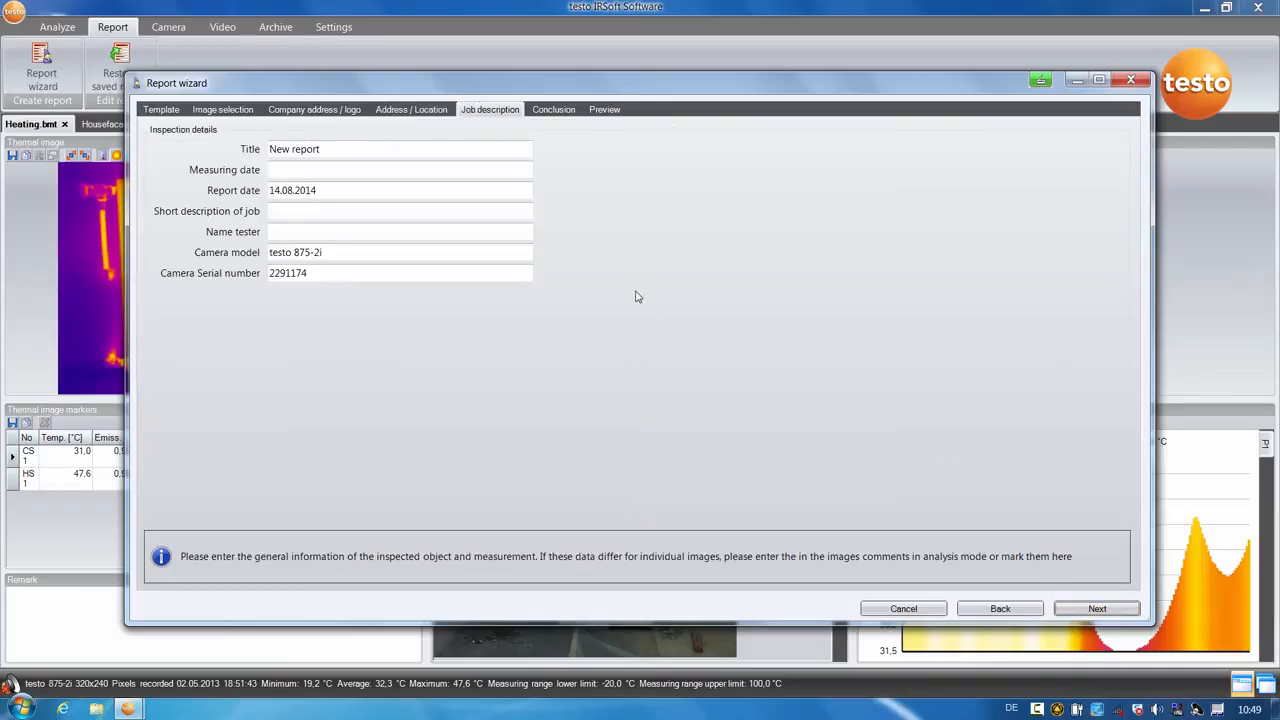
left_click(1089, 612)
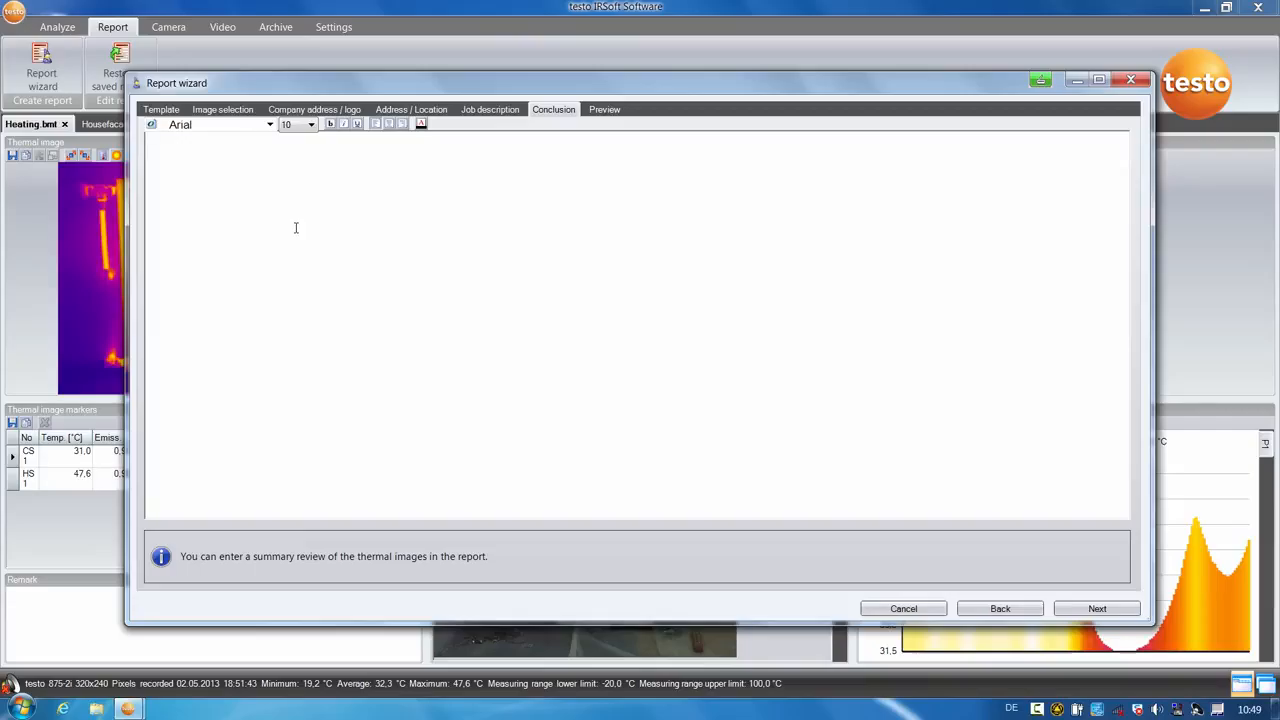
left_click(1082, 617)
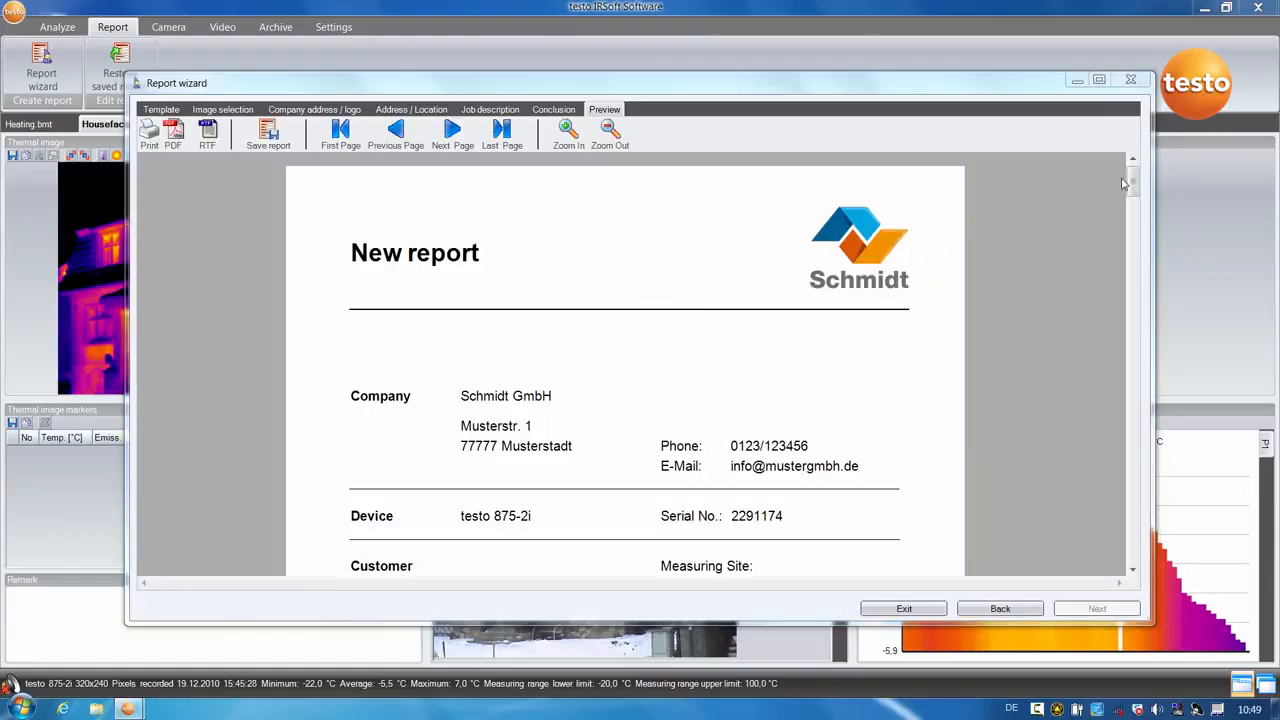
left_click_drag(1132, 186, 1100, 572)
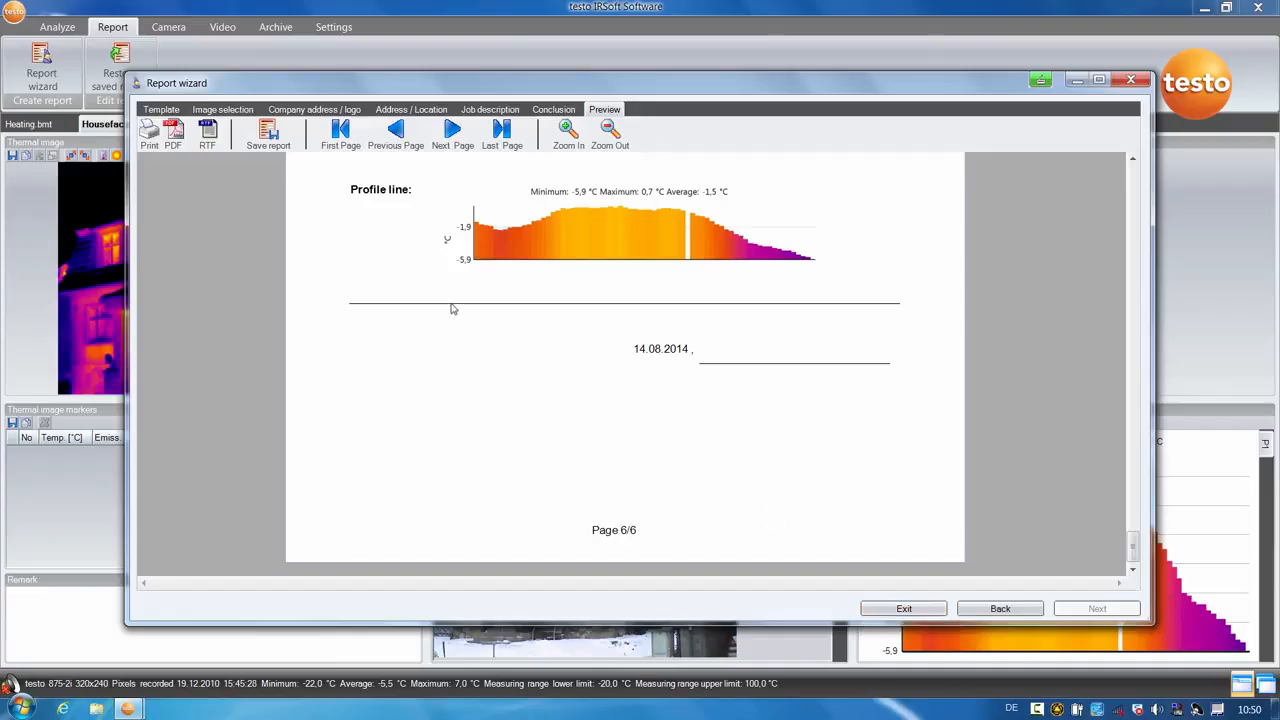
- Save the report in the 01_Pics folder as a Testo infrared report file (.tir) and as a PDF, both named New report, and exit the wizard
left_click(266, 133)
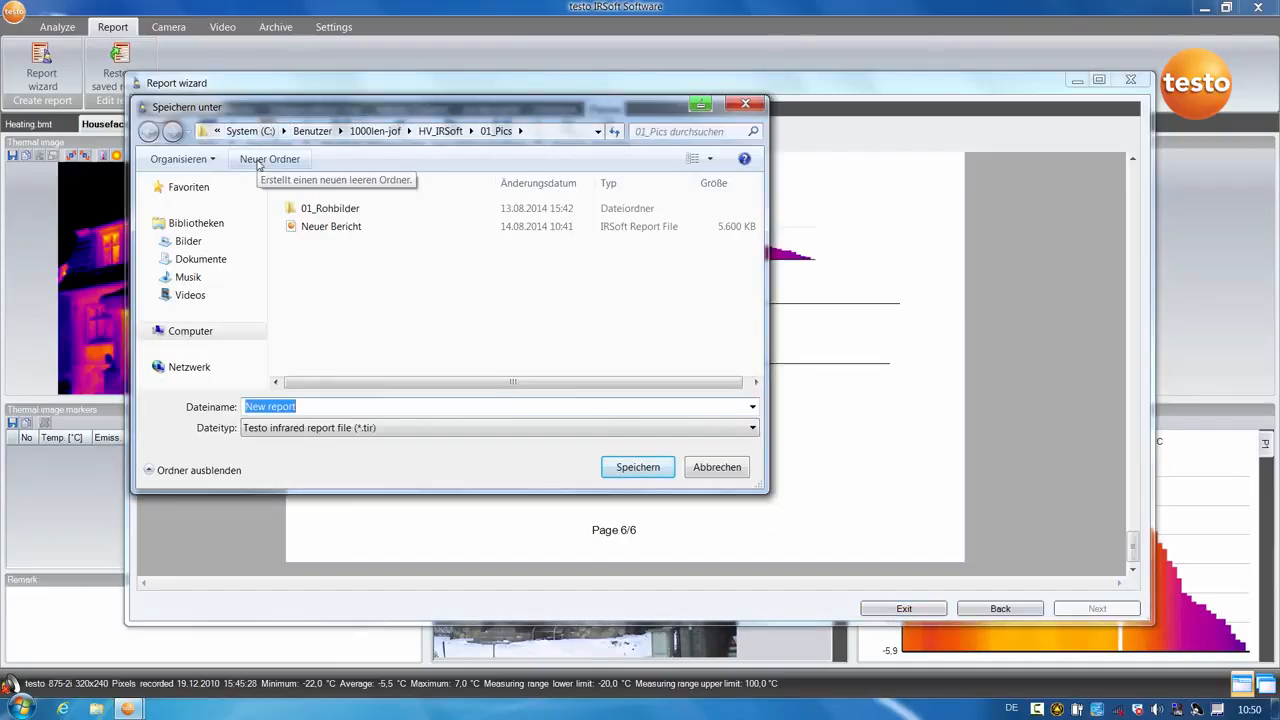
left_click(637, 468)
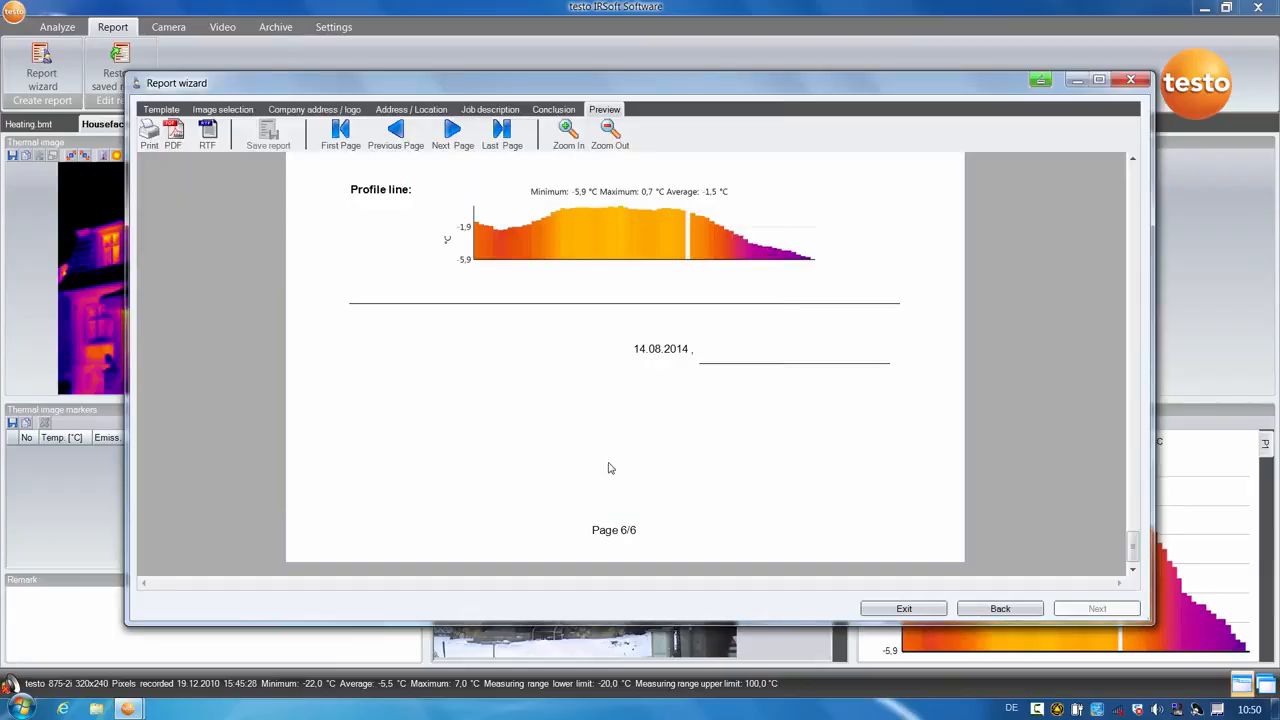
left_click(173, 138)
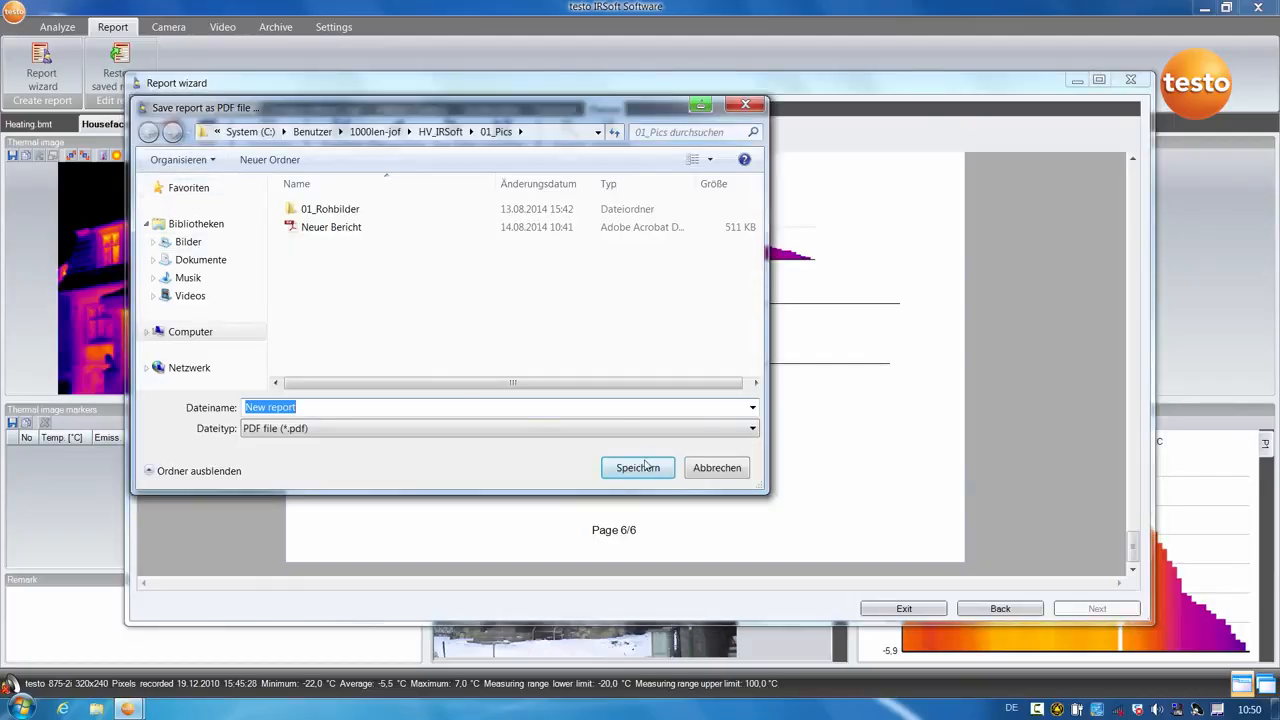
left_click(648, 468)
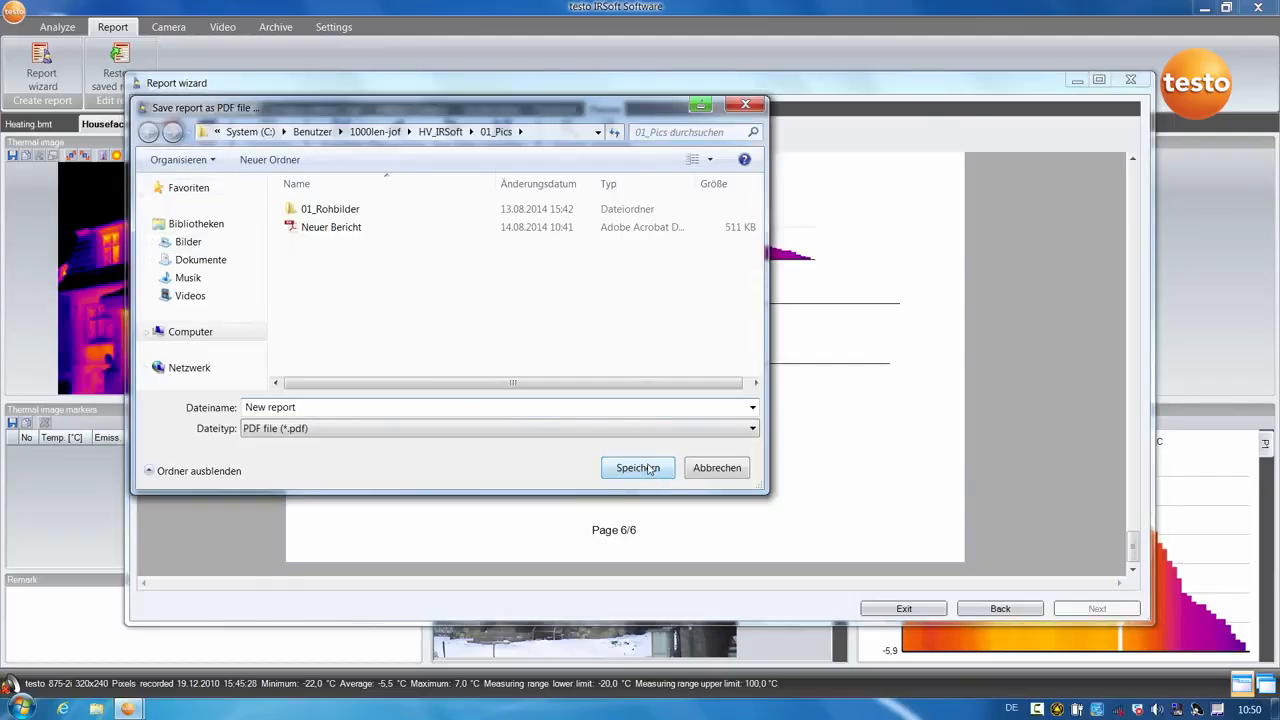
left_click(897, 613)
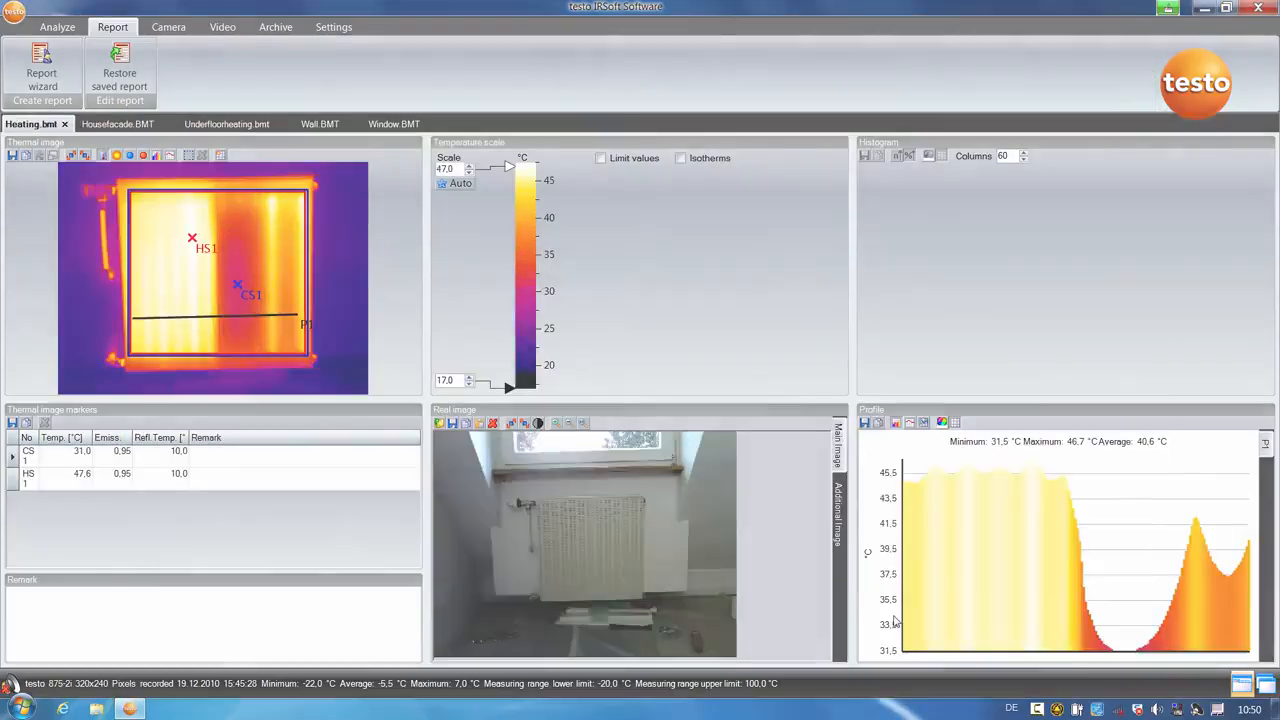